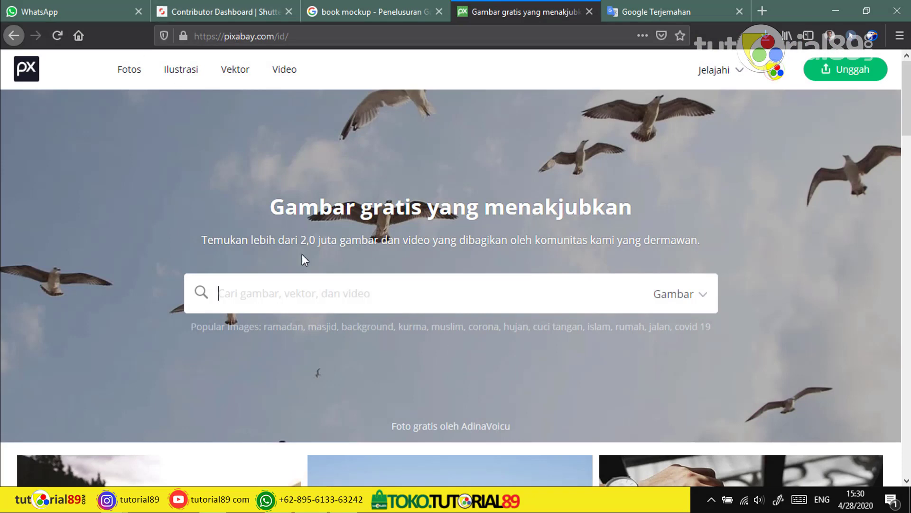
- Search Pixabay for 'book' and scroll through the first page of results
type("b")
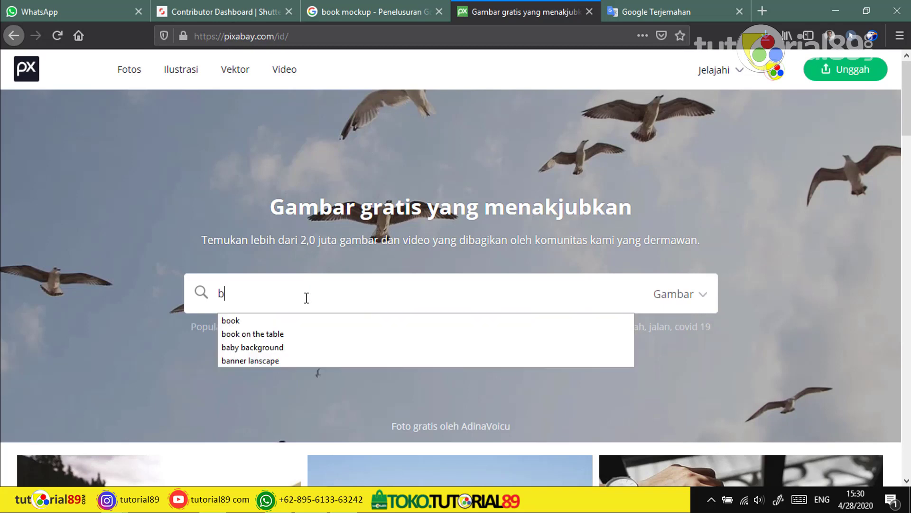
type("ook")
key("Return")
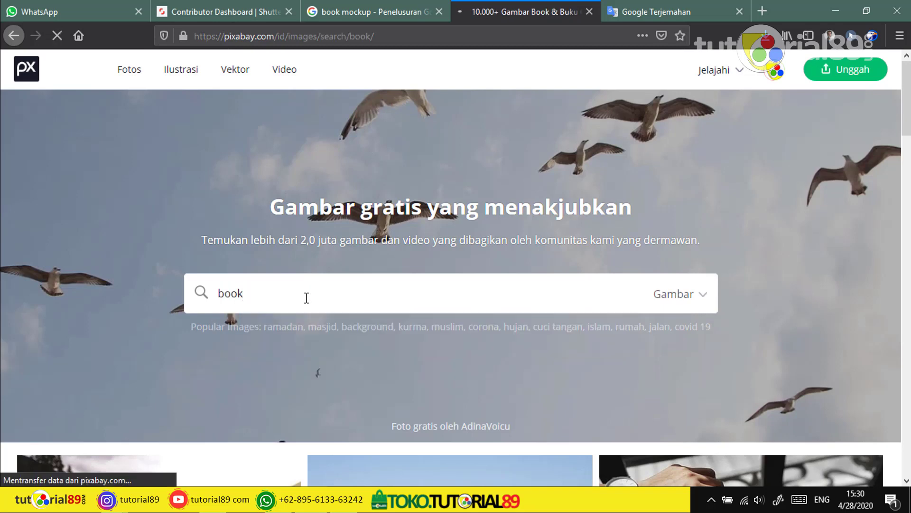
scroll(525, 246, "down", 3)
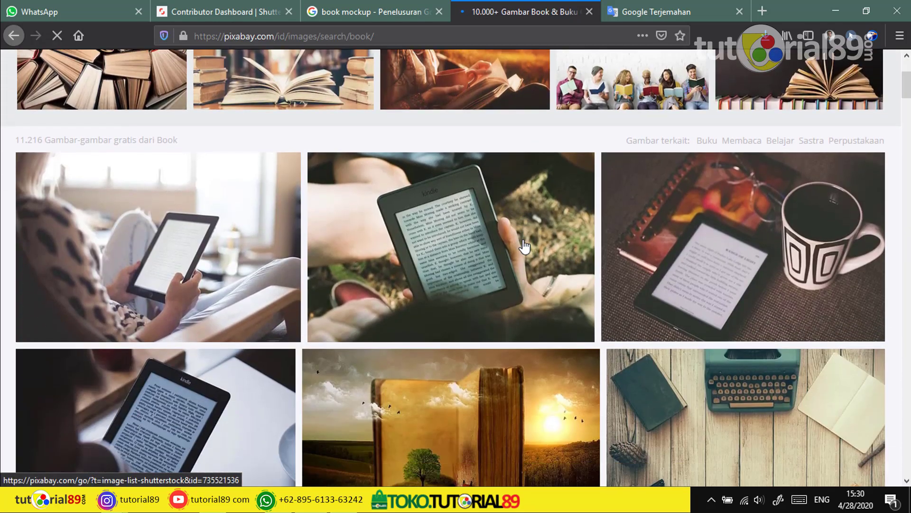
scroll(524, 247, "down", 4)
scroll(524, 246, "down", 7)
scroll(525, 247, "down", 3)
scroll(524, 246, "down", 5)
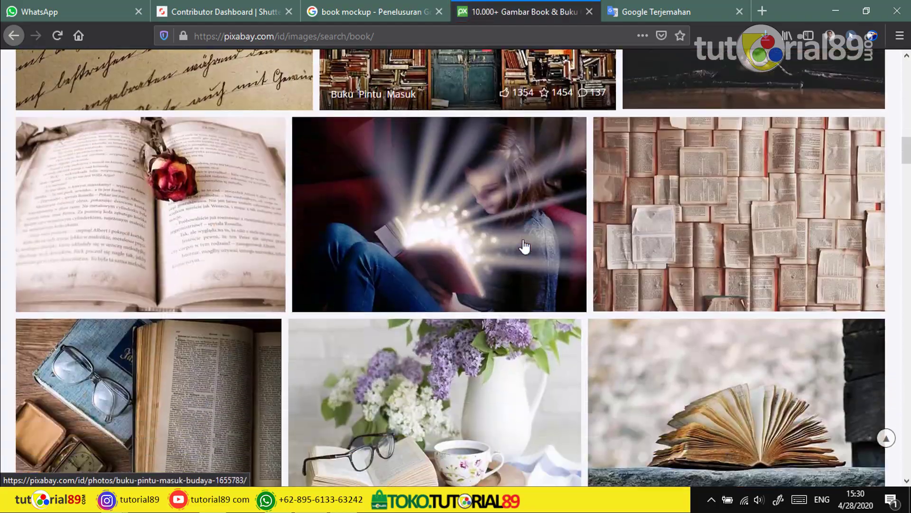
scroll(525, 246, "down", 4)
scroll(525, 246, "down", 5)
scroll(524, 246, "down", 2)
scroll(525, 246, "down", 4)
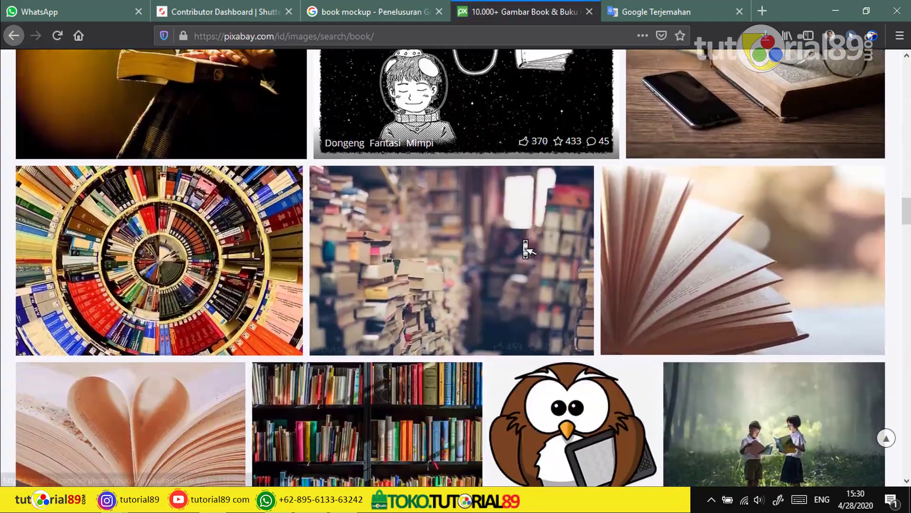
scroll(525, 247, "down", 5)
scroll(525, 247, "down", 5)
scroll(527, 247, "down", 3)
scroll(527, 248, "down", 2)
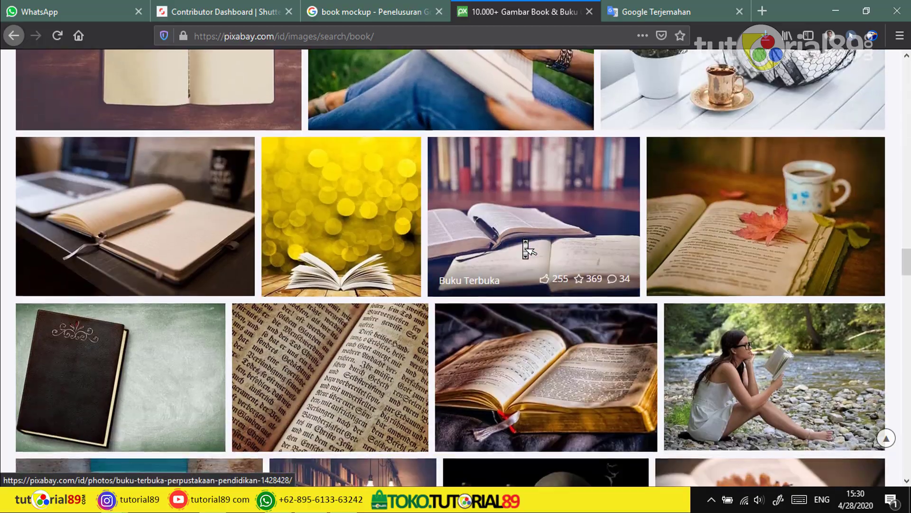
scroll(527, 248, "down", 6)
scroll(527, 247, "down", 5)
scroll(527, 248, "down", 6)
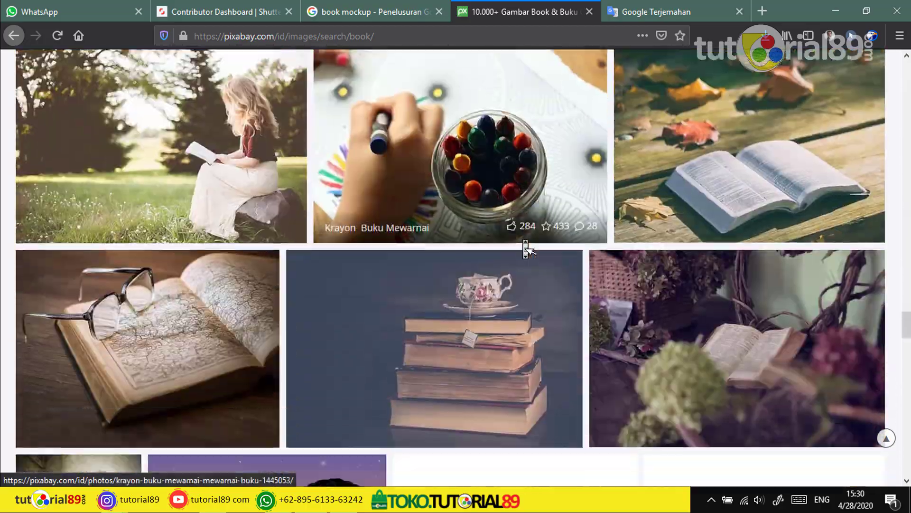
scroll(527, 248, "down", 5)
scroll(527, 247, "down", 6)
scroll(527, 247, "down", 6)
scroll(527, 247, "down", 6)
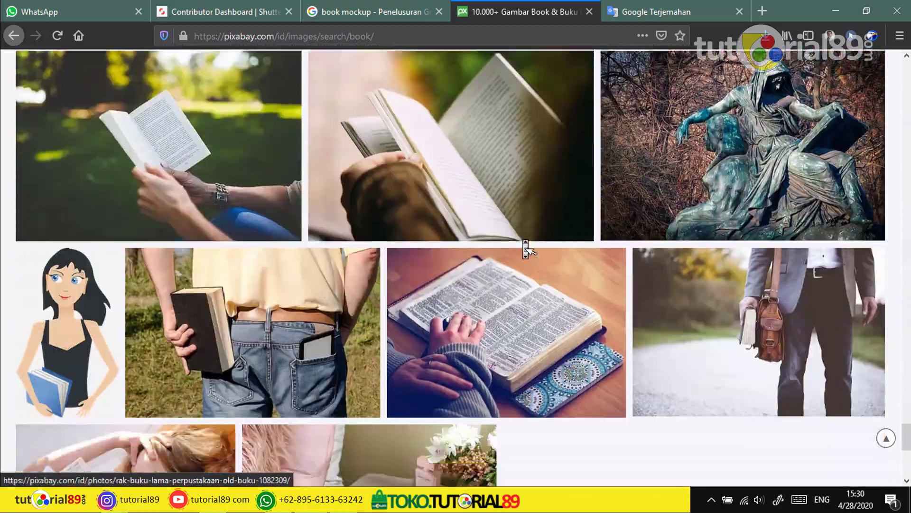
scroll(527, 248, "down", 6)
scroll(527, 248, "down", 1)
scroll(527, 248, "up", 1)
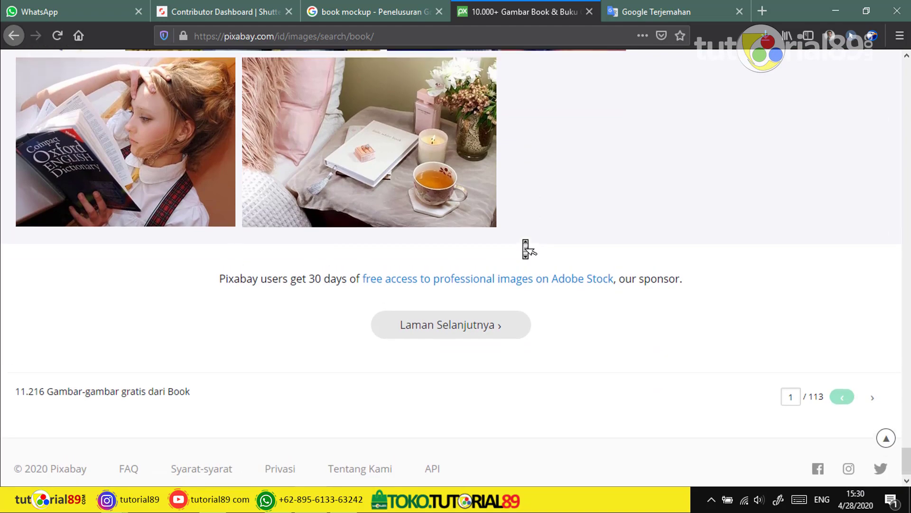
scroll(527, 247, "up", 3)
scroll(527, 248, "up", 3)
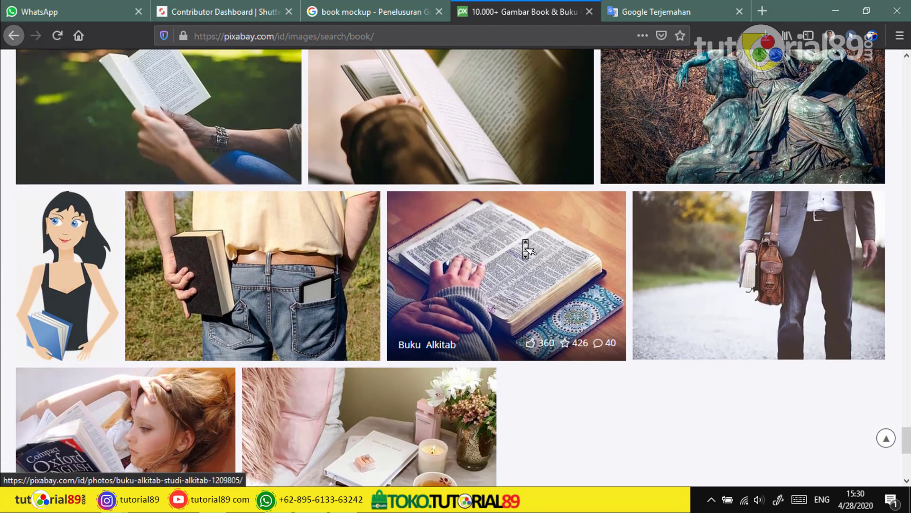
scroll(527, 247, "down", 4)
- Download the little white book photo at 2639×1759 and save it as wedding-3218833.jpg
left_click(378, 230)
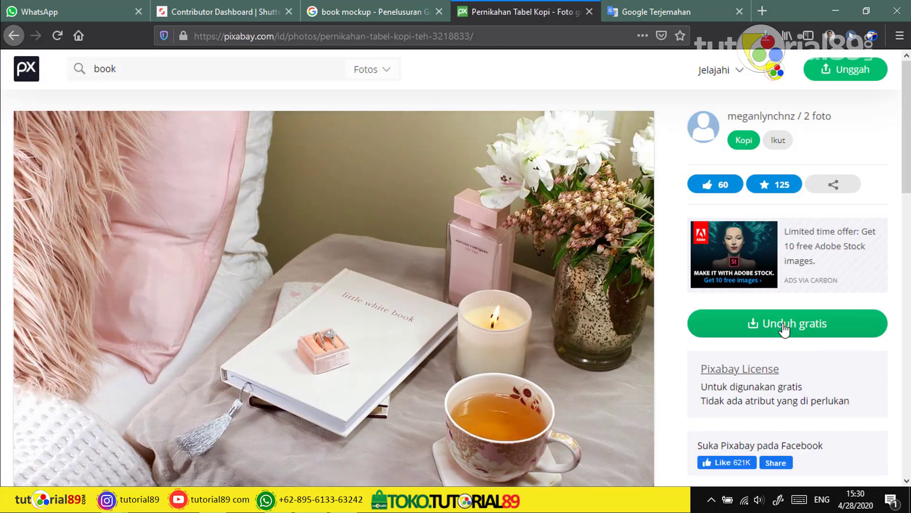
left_click(783, 326)
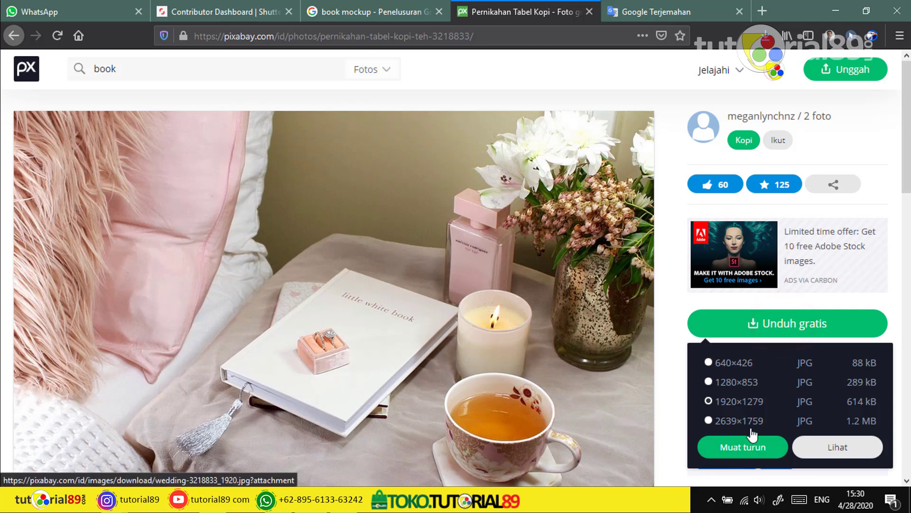
left_click(746, 423)
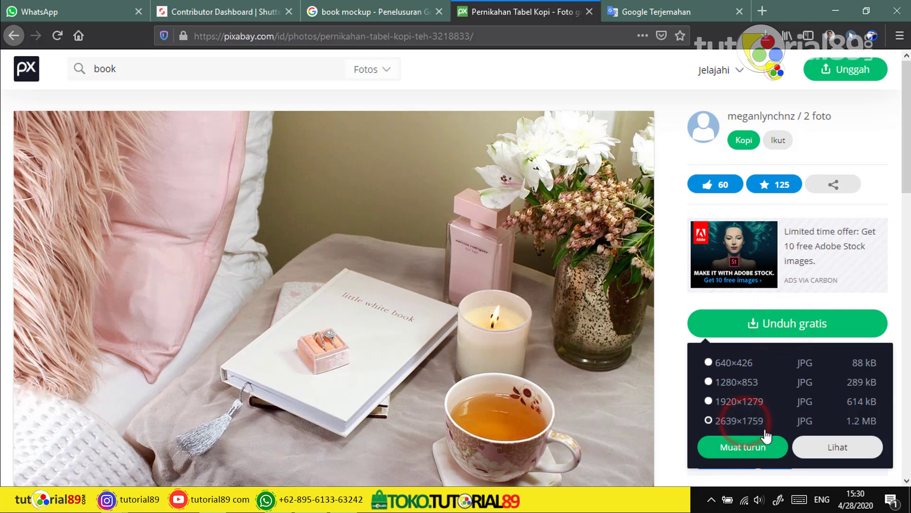
left_click(747, 447)
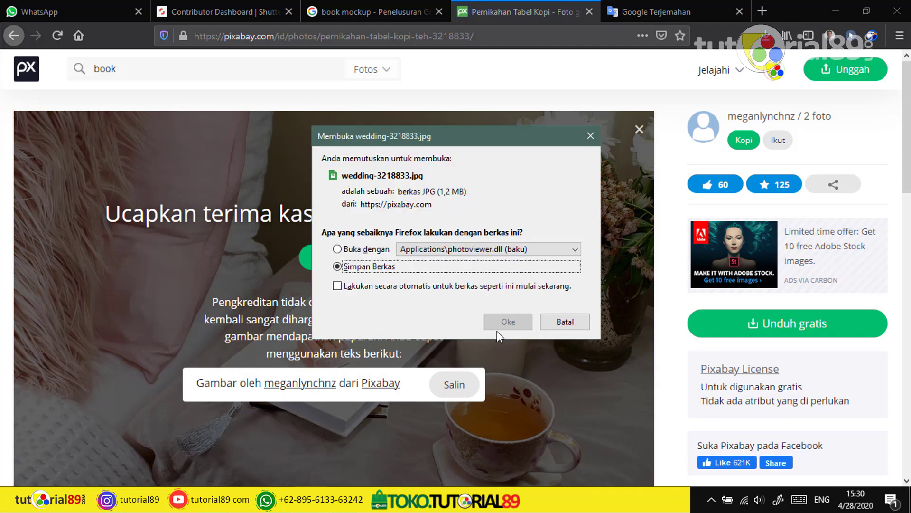
left_click(506, 323)
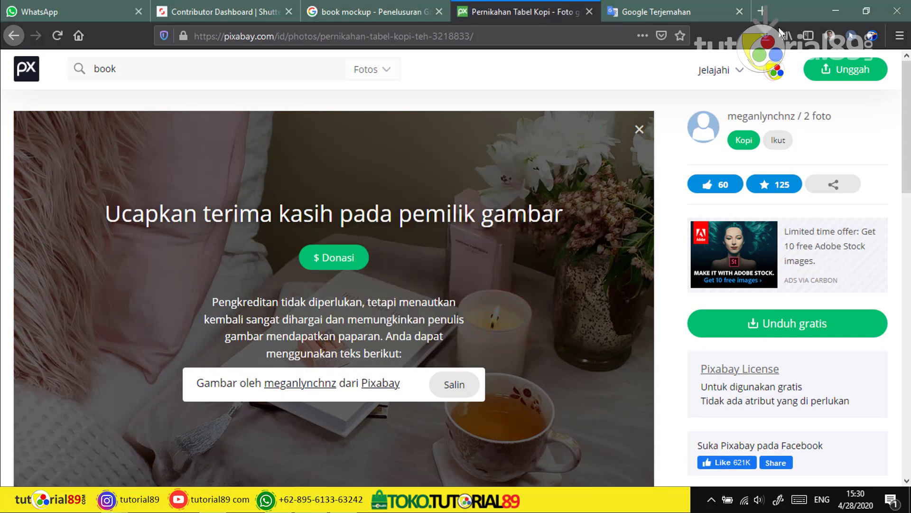
- Preview wedding-3218833.jpg in Windows Photo Viewer, then open it in Photoshop CC 2017
left_click(570, 64)
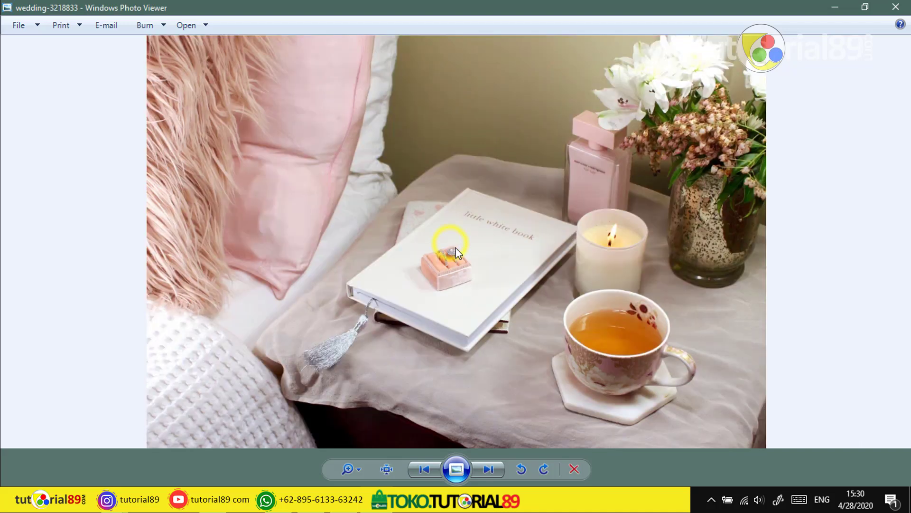
right_click(450, 243)
mouse_move(527, 251)
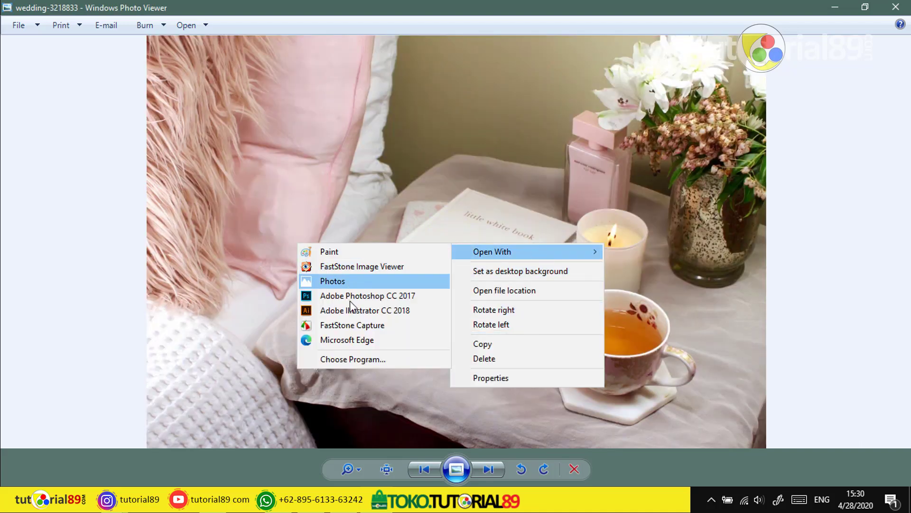
left_click(357, 298)
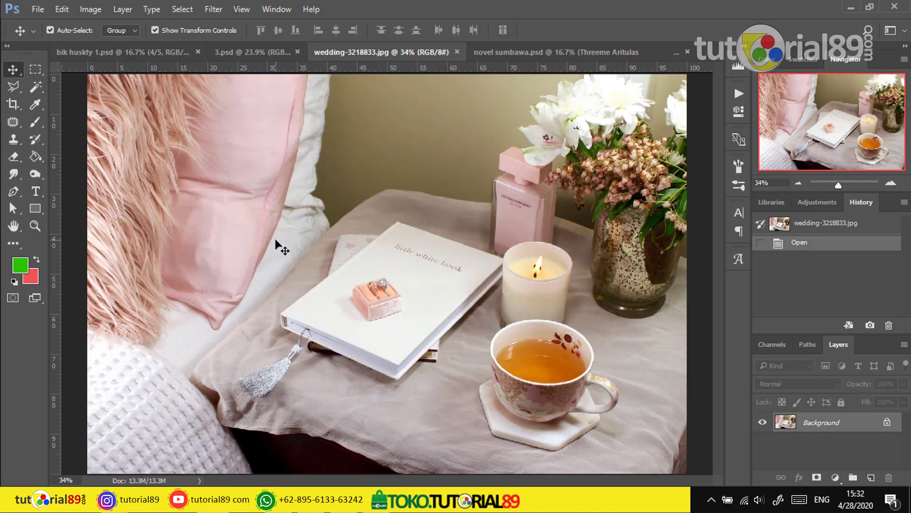
key("ctrl+1")
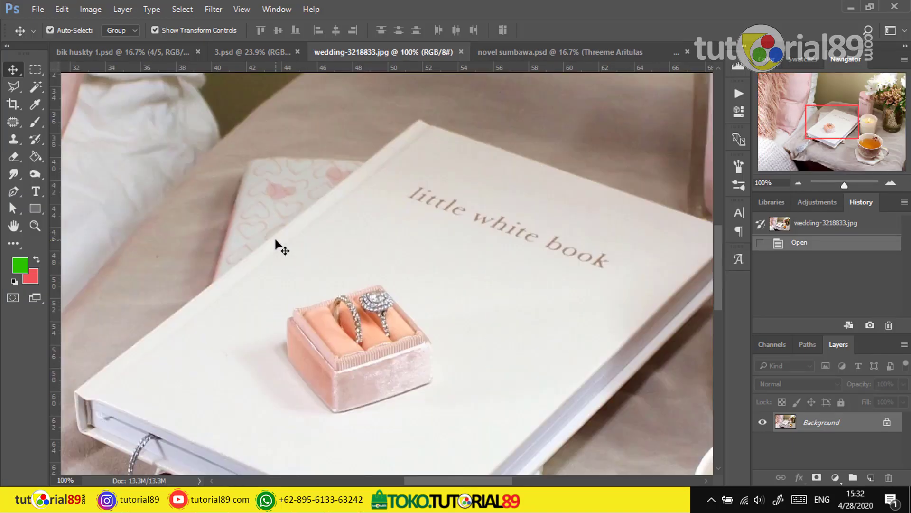
key("ctrl+minus")
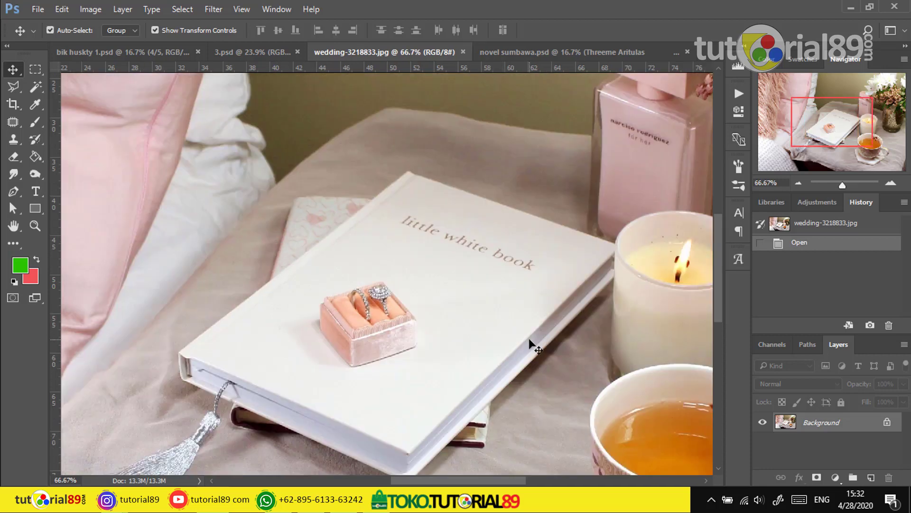
scroll(529, 338, "down", 2)
scroll(529, 339, "down", 2)
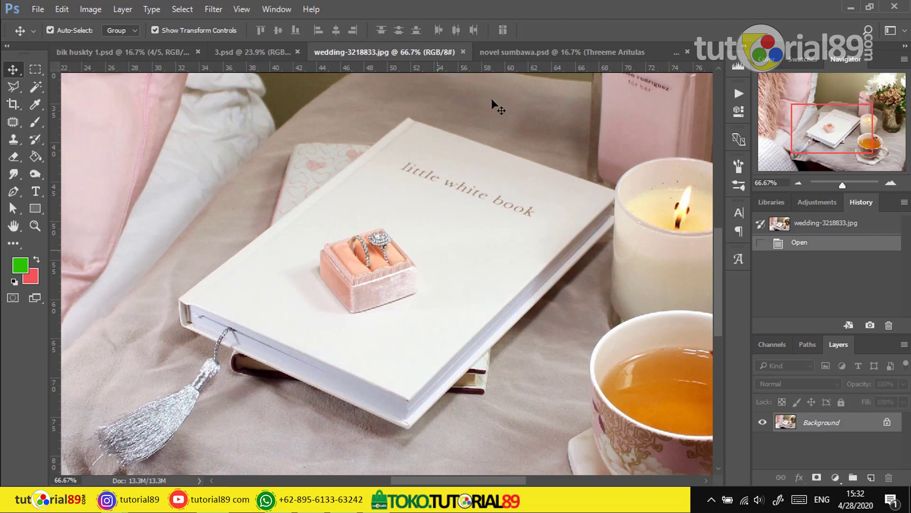
left_click(529, 53)
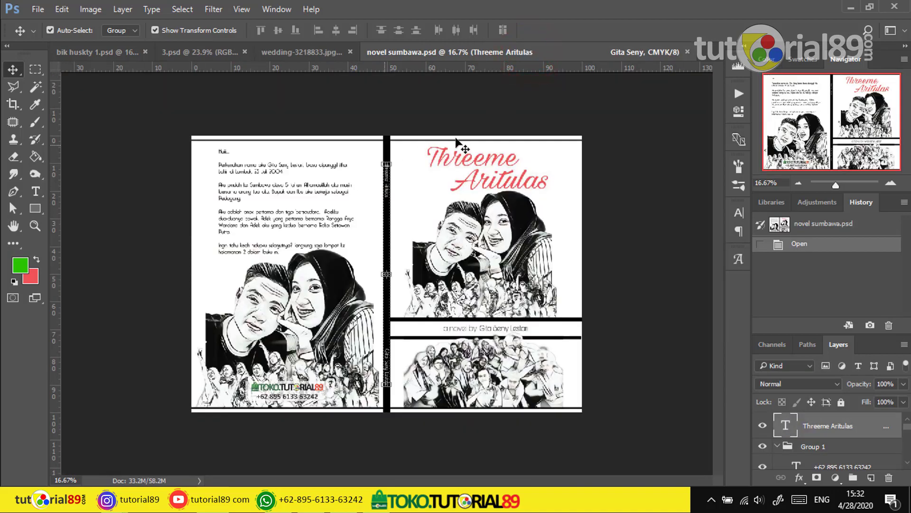
left_click(299, 54)
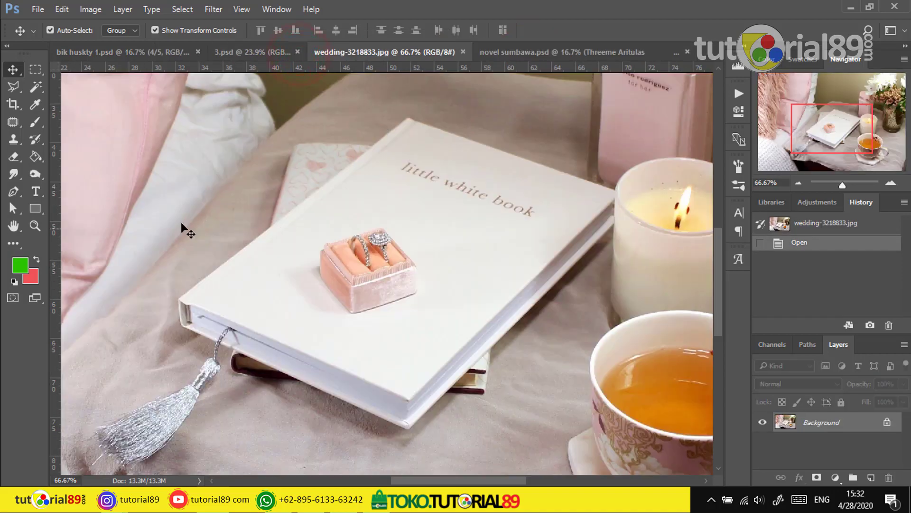
- Draw a white-filled, stroke-free rectangle over the book and convert its layer to a smart object
left_click(37, 207)
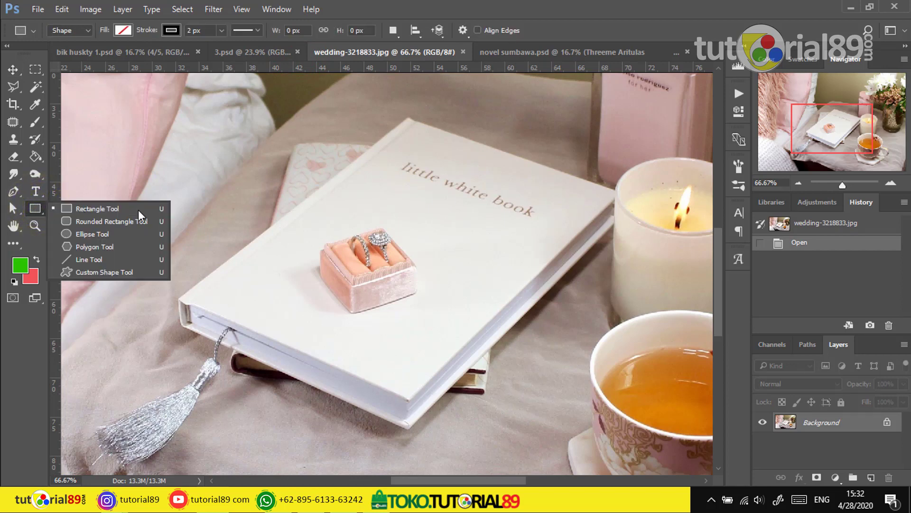
left_click(127, 207)
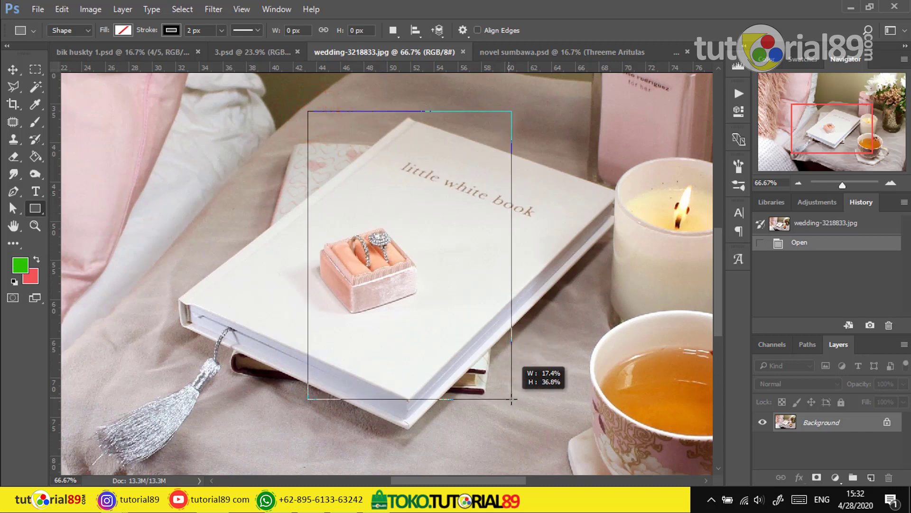
left_click_drag(309, 112, 515, 406)
left_click(593, 171)
left_click(610, 244)
left_click(618, 171)
left_click(613, 190)
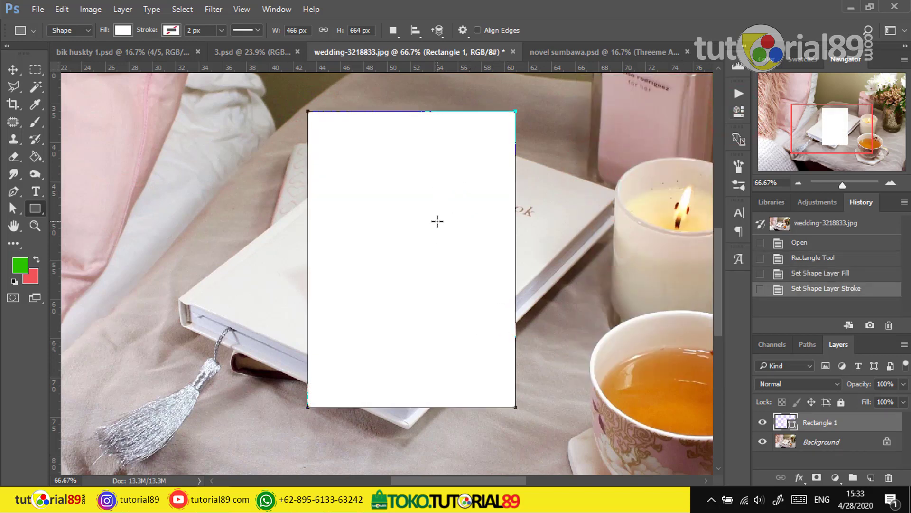
right_click(835, 425)
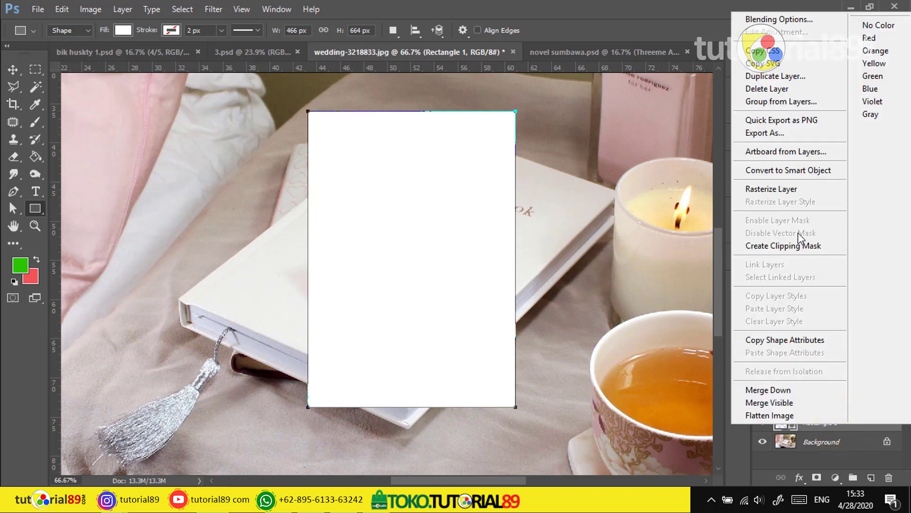
left_click(808, 171)
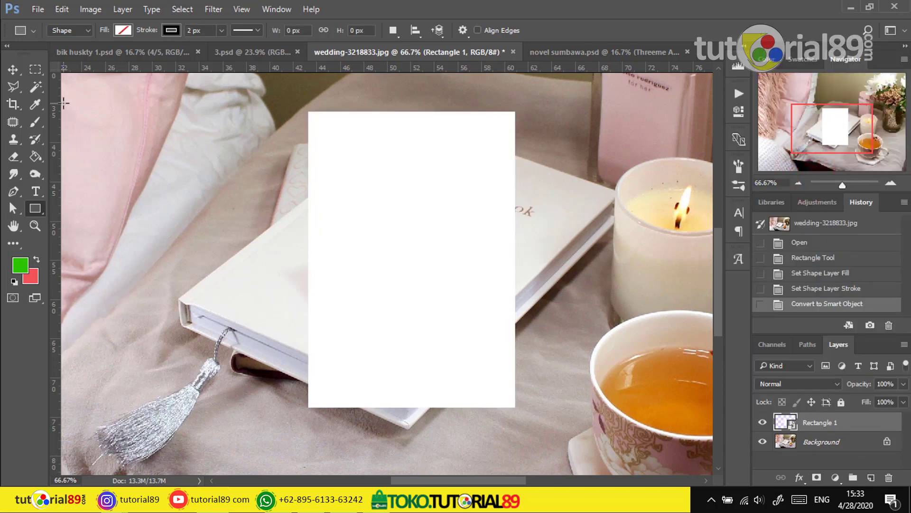
- Free-transform the rectangle and pin its first corner precisely on the book's left corner
left_click(13, 69)
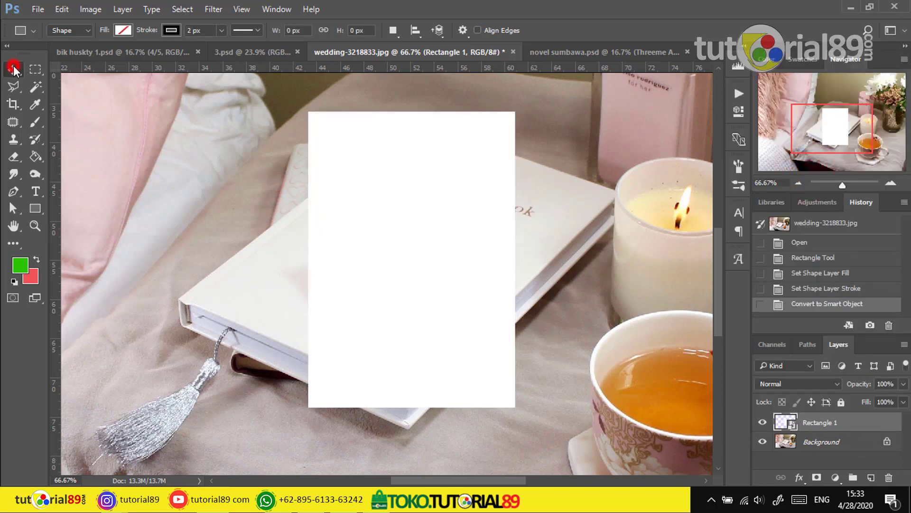
left_click(327, 162)
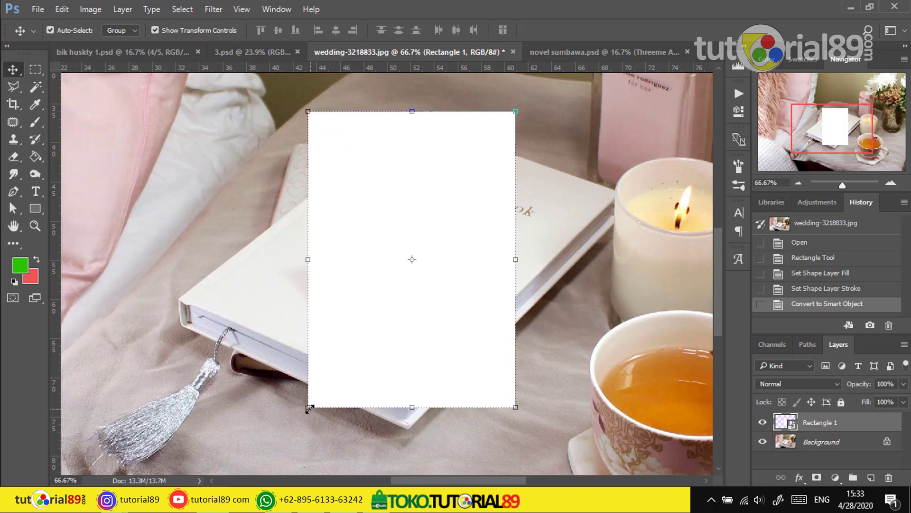
key("ctrl")
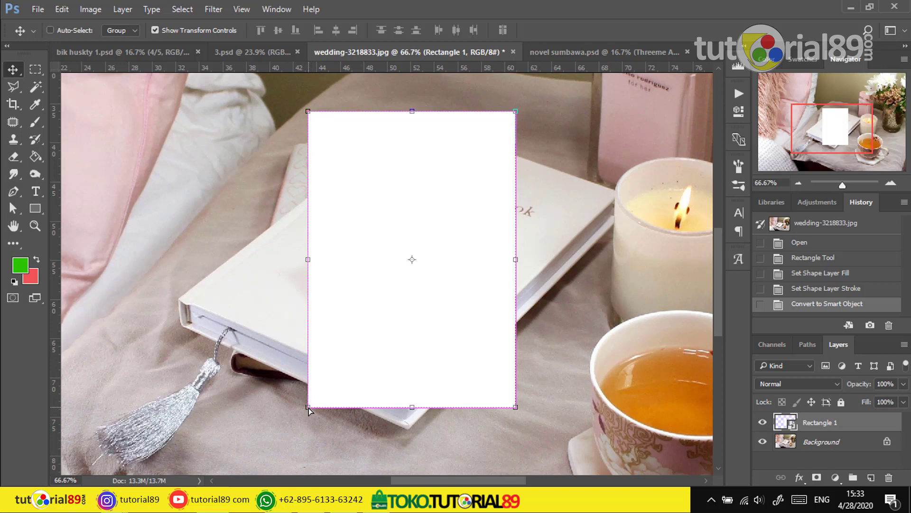
mouse_move(308, 408)
left_mouse_down()
mouse_move(205, 299)
mouse_move(182, 301)
left_mouse_up()
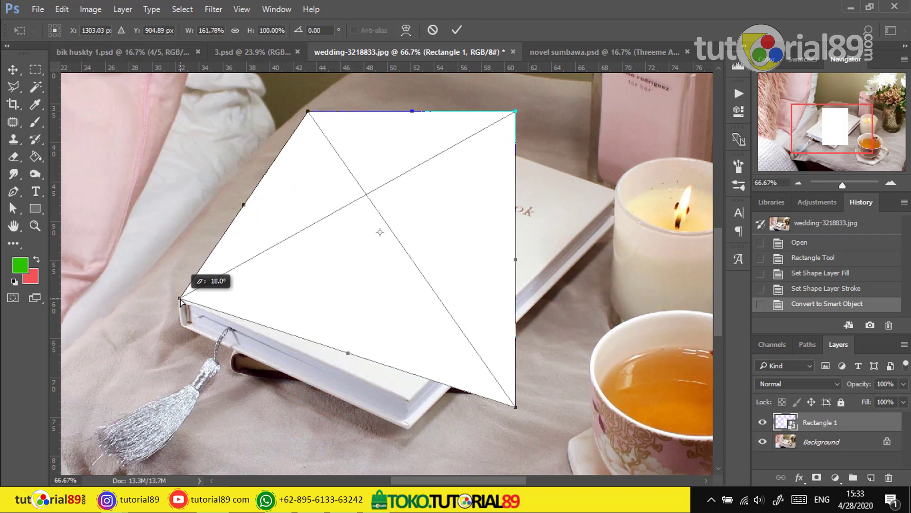
left_click_drag(182, 303, 181, 302)
key("ctrl+plus")
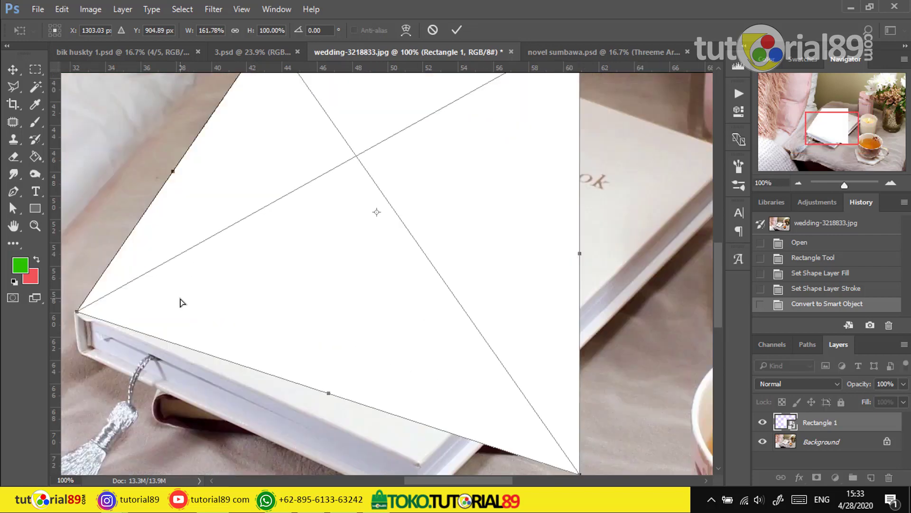
key("ctrl+plus")
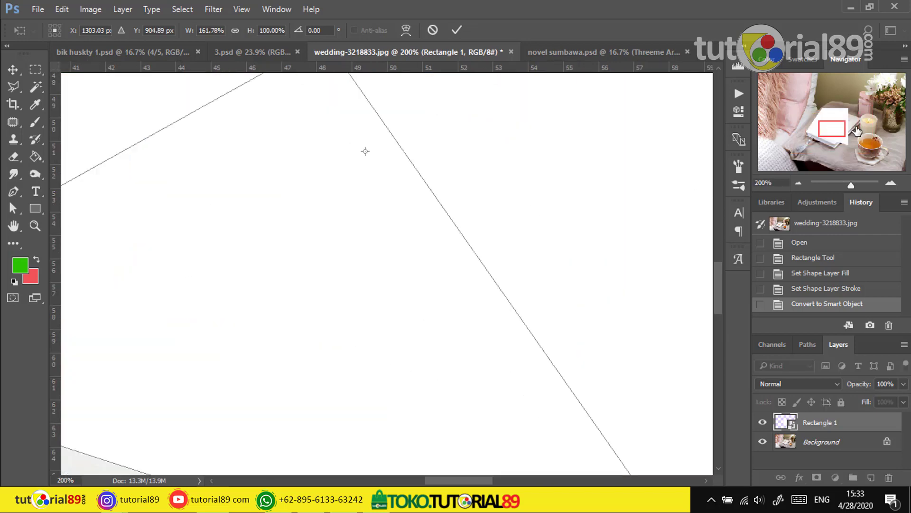
left_click_drag(829, 135, 807, 138)
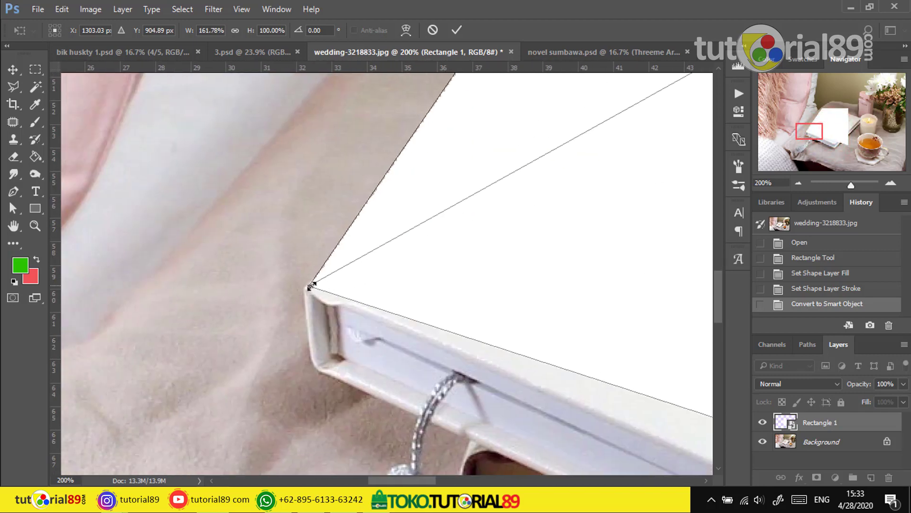
left_click_drag(309, 287, 307, 290)
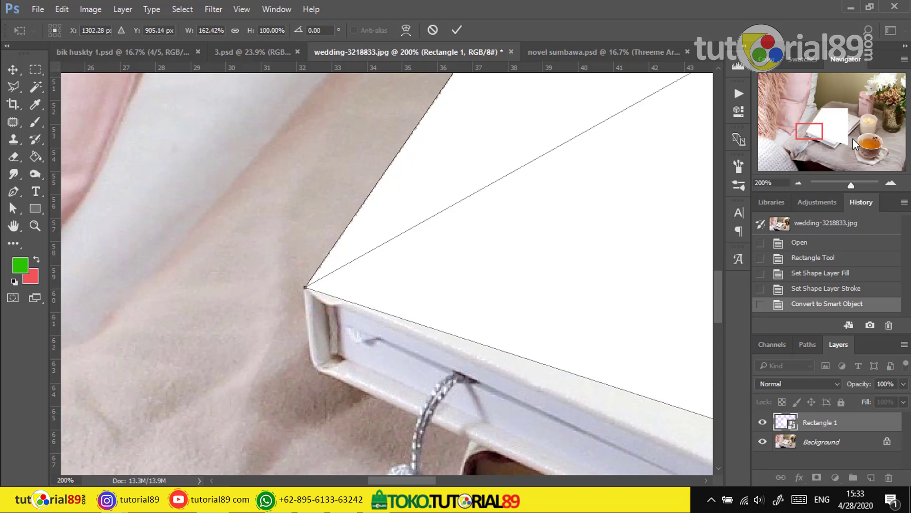
- Drag the remaining corners onto the book's bottom, right and top corners and commit the distortion
left_click_drag(815, 133, 844, 144)
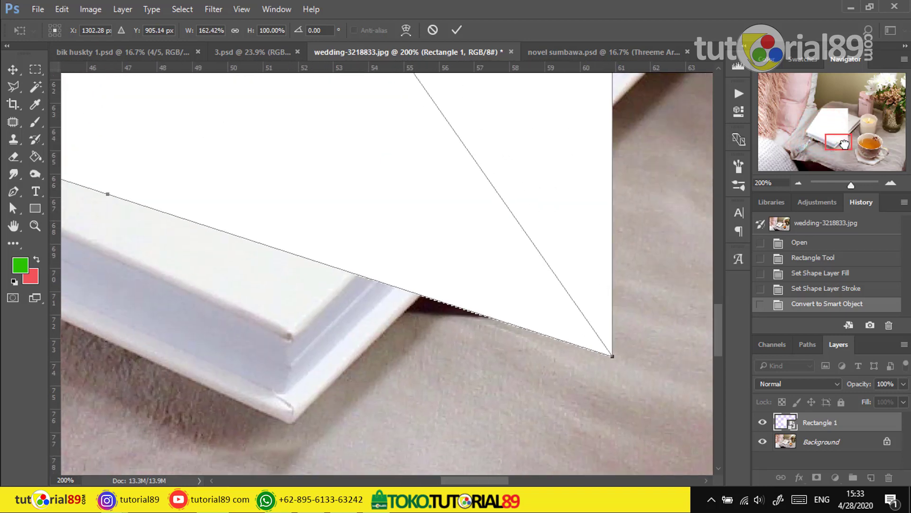
mouse_move(613, 357)
left_mouse_down()
mouse_move(530, 366)
mouse_move(293, 337)
left_mouse_up()
scroll(644, 244, "up", 3)
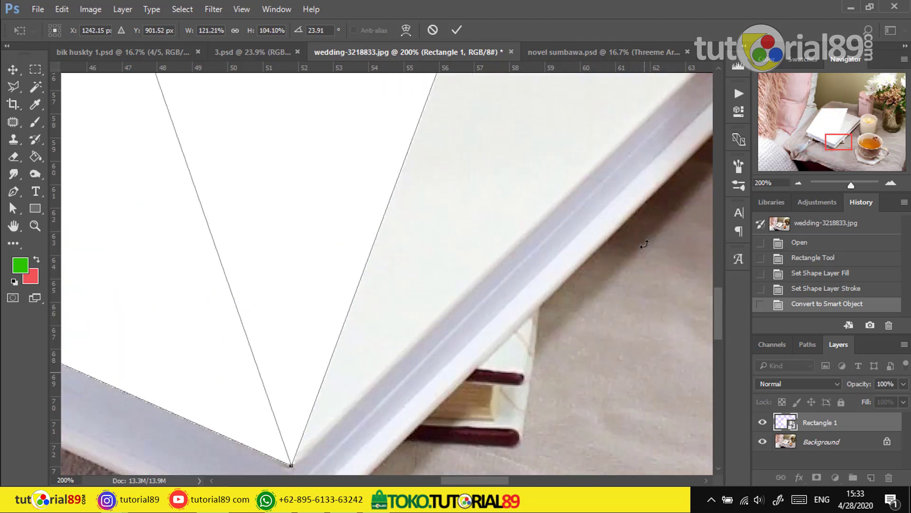
left_click_drag(644, 244, 663, 336)
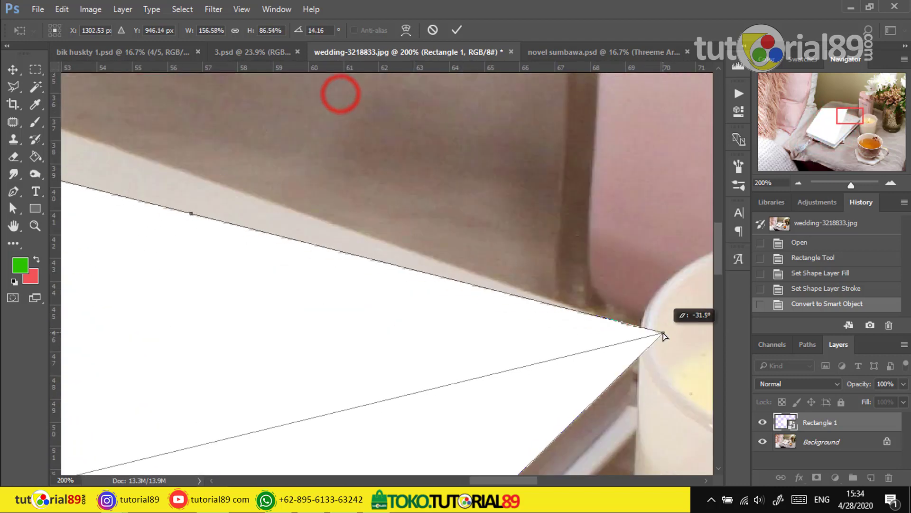
scroll(228, 246, "left", 5)
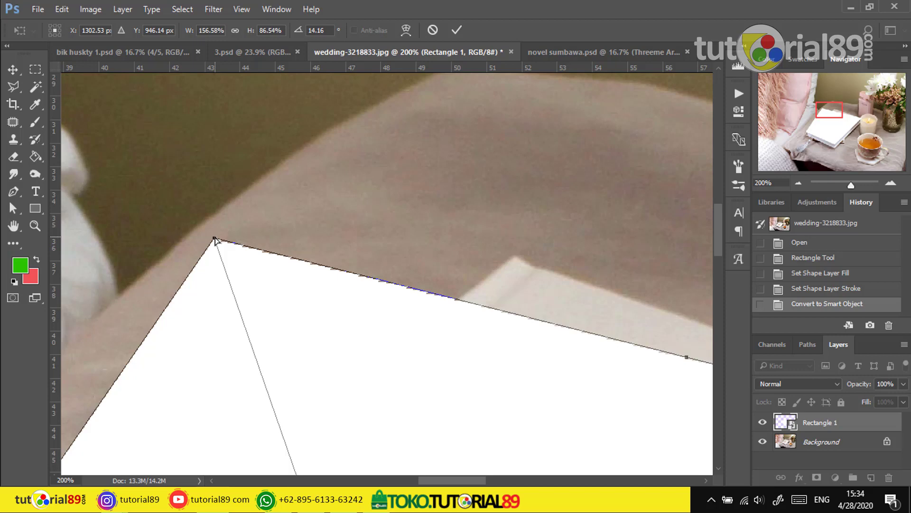
mouse_move(215, 240)
left_mouse_down()
mouse_move(506, 250)
mouse_move(516, 259)
left_mouse_up()
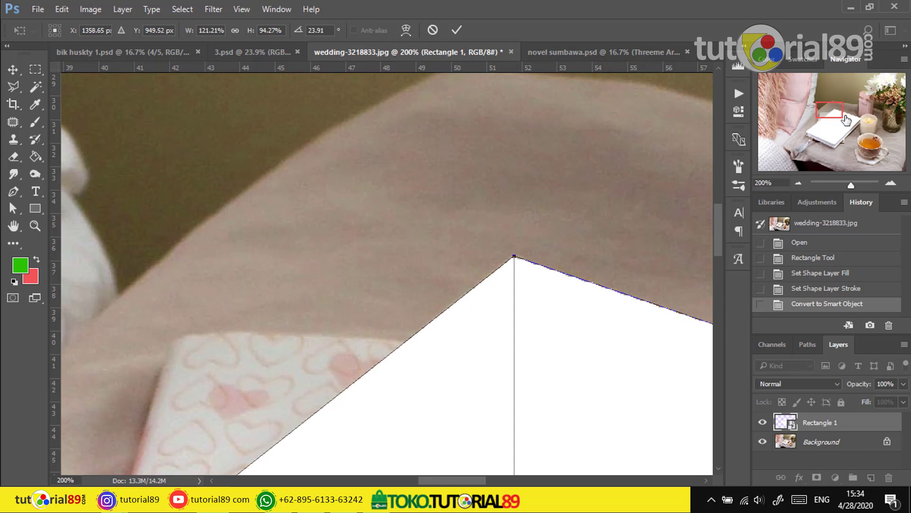
left_click_drag(846, 120, 814, 134)
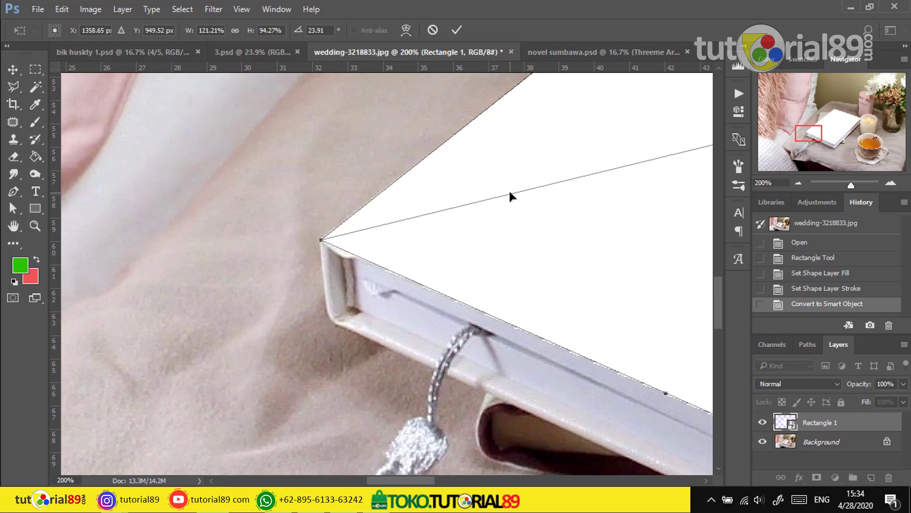
key("Return")
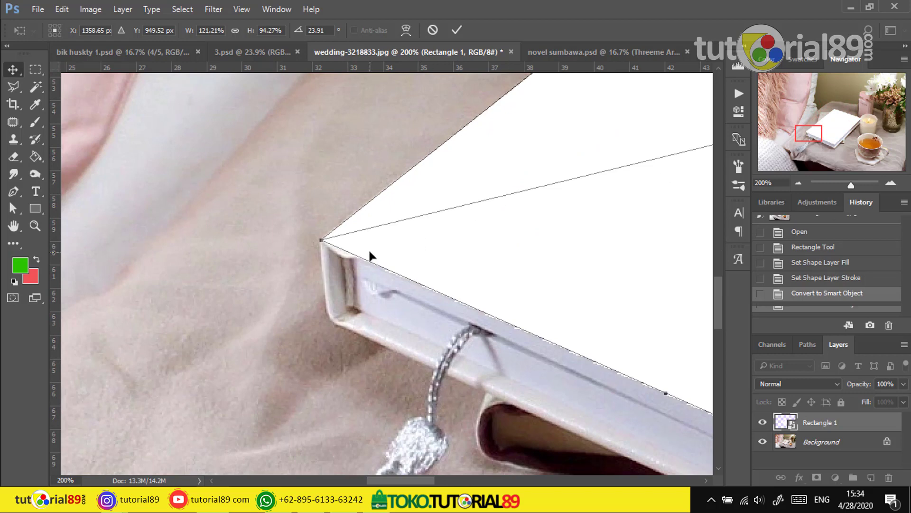
key("ctrl+0")
- Open the Rectangle 1 smart object's contents as Rectangle 11.psb
key("ctrl+plus")
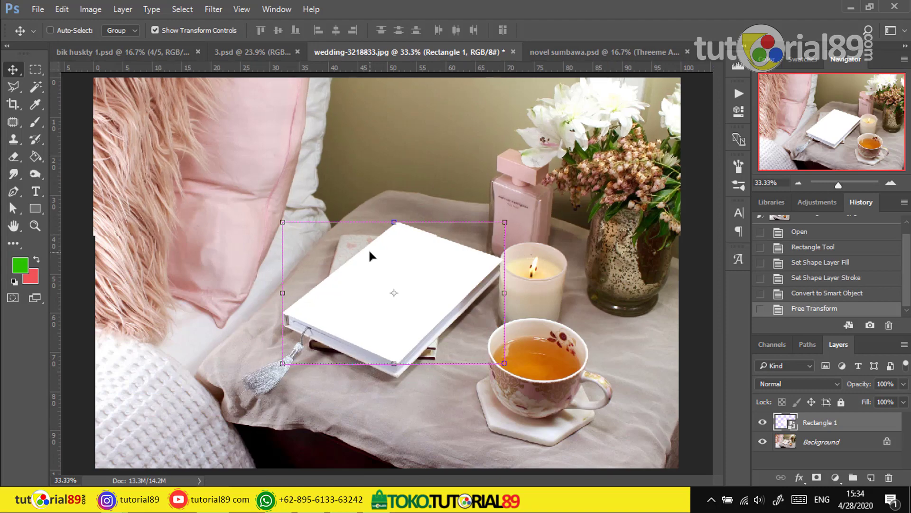
key("ctrl+plus")
key("ctrl+plus")
key("ctrl")
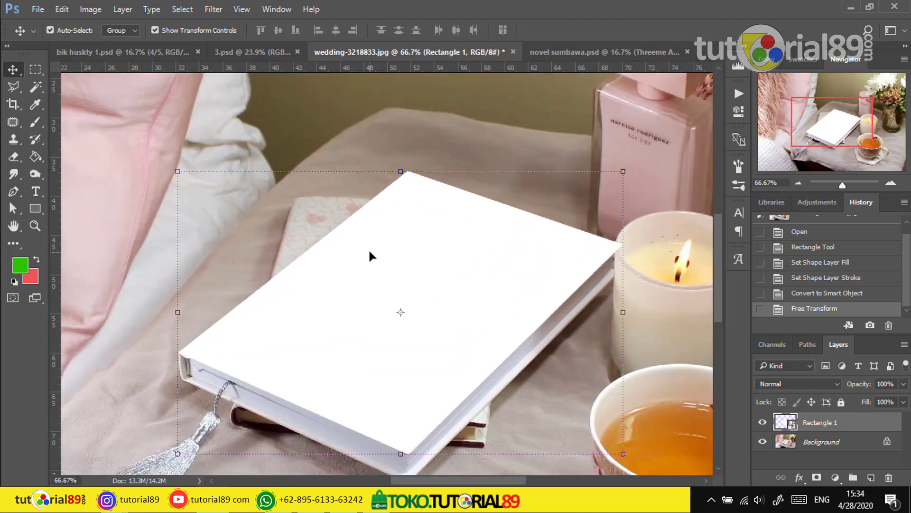
scroll(572, 351, "right", 1)
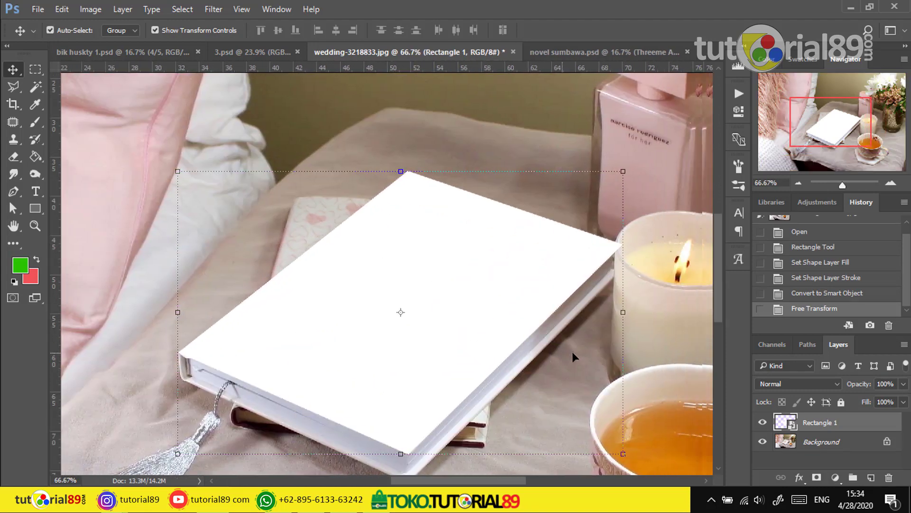
scroll(571, 352, "right", 3)
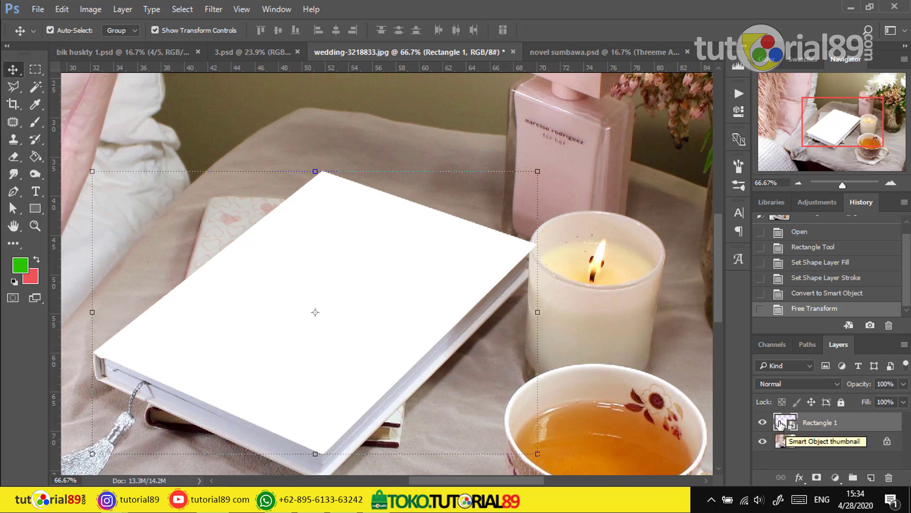
double_click(780, 423)
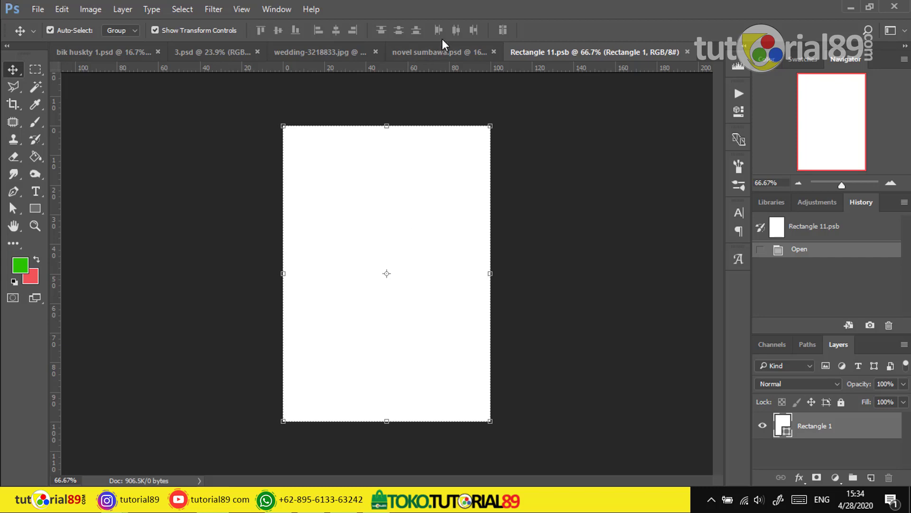
- Flatten the novel sumbawa.psd cover file into a single layer
left_click(439, 52)
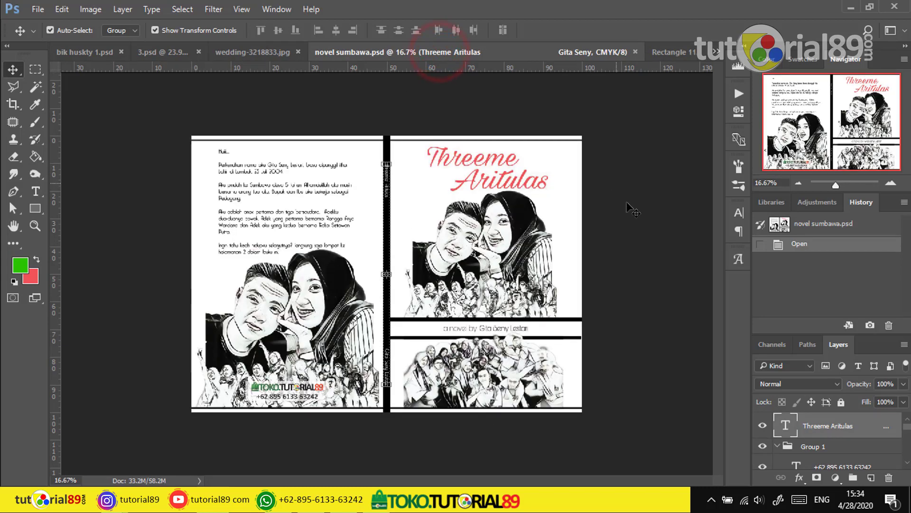
key("alt+l")
key("f")
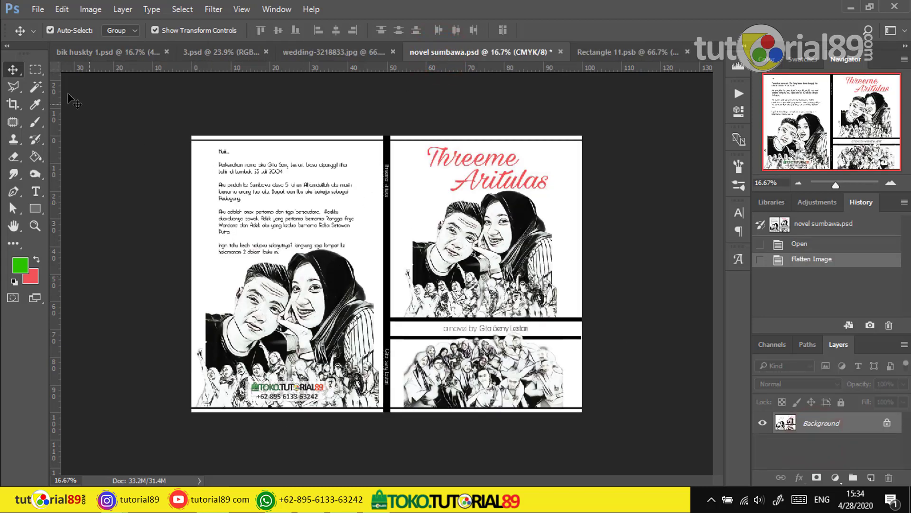
- Marquee-select the front cover and drag it into the Rectangle 11 document
left_click(39, 68)
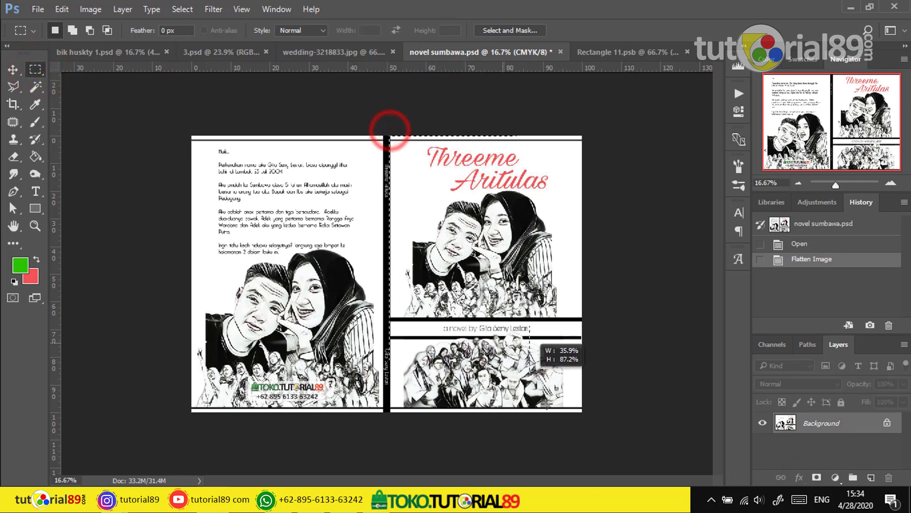
left_click_drag(389, 132, 606, 432)
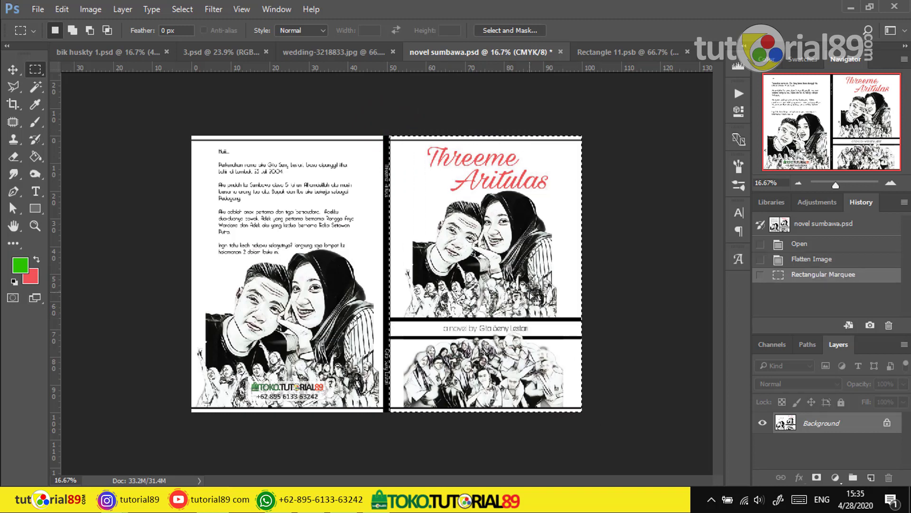
key("v")
mouse_move(496, 205)
left_mouse_down()
mouse_move(458, 131)
mouse_move(445, 220)
mouse_move(443, 212)
left_mouse_up()
- Stretch the front cover to fill the Rectangle 11 canvas and save the document
key("ctrl+t")
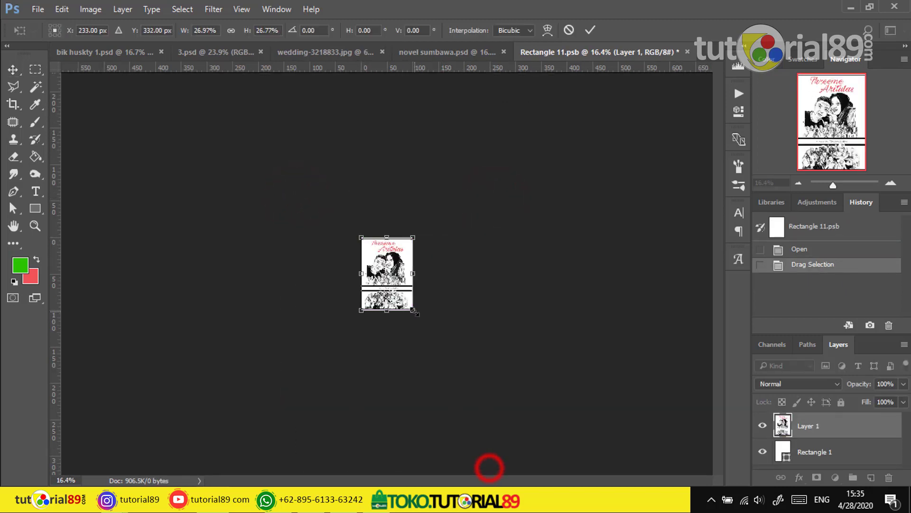
key("ctrl+0")
left_click_drag(387, 469, 387, 474)
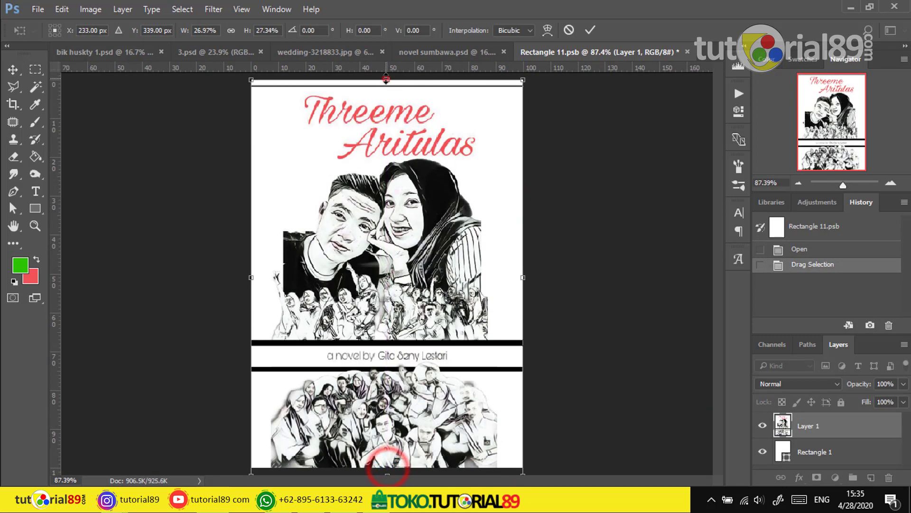
left_click_drag(387, 80, 387, 75)
left_click(231, 30)
double_click(330, 206)
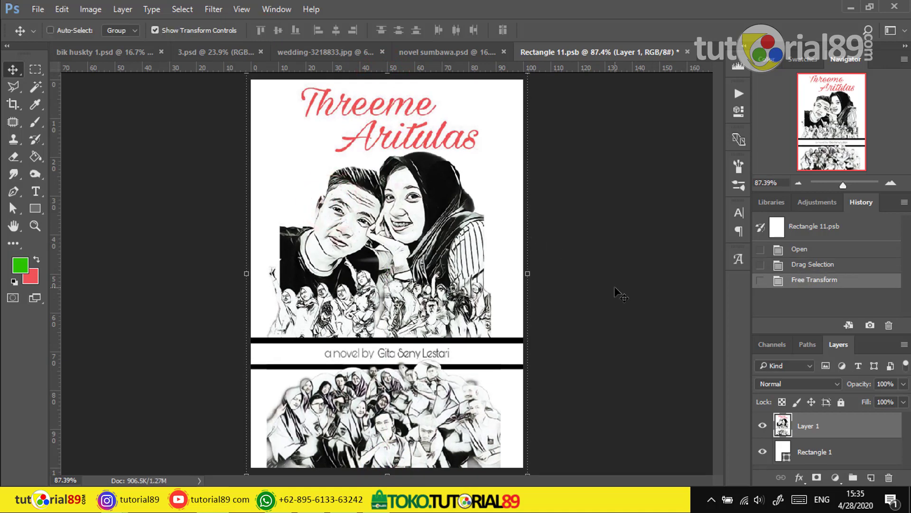
key("ctrl+s")
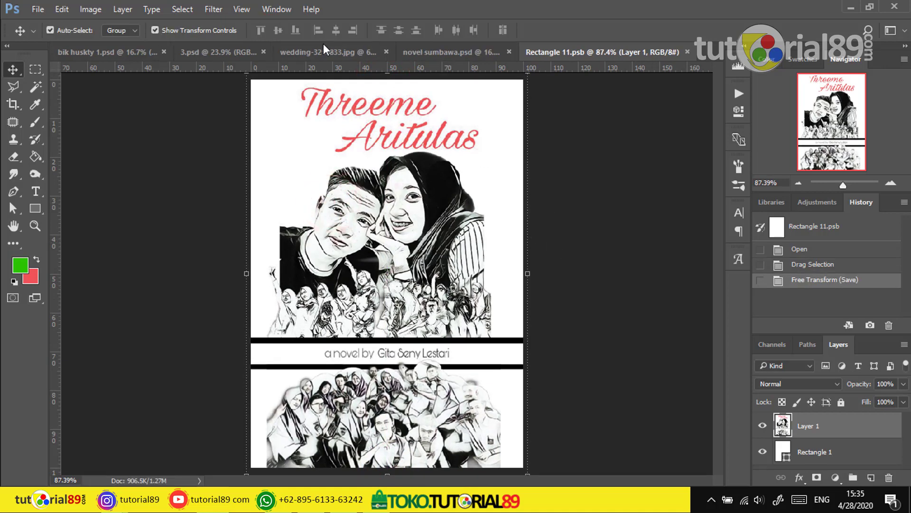
left_click(330, 51)
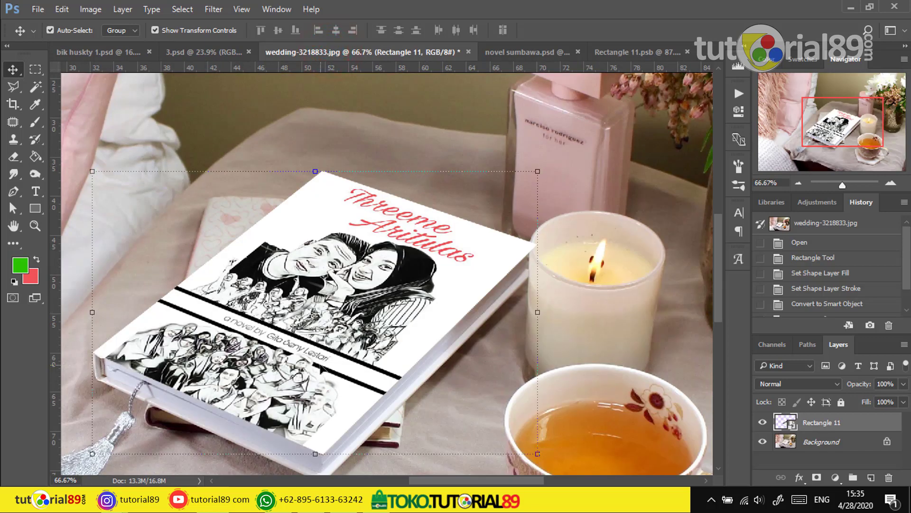
- Toggle the Rectangle 11 cover off and on, then zoom to 100% near the candle
key("ctrl+0")
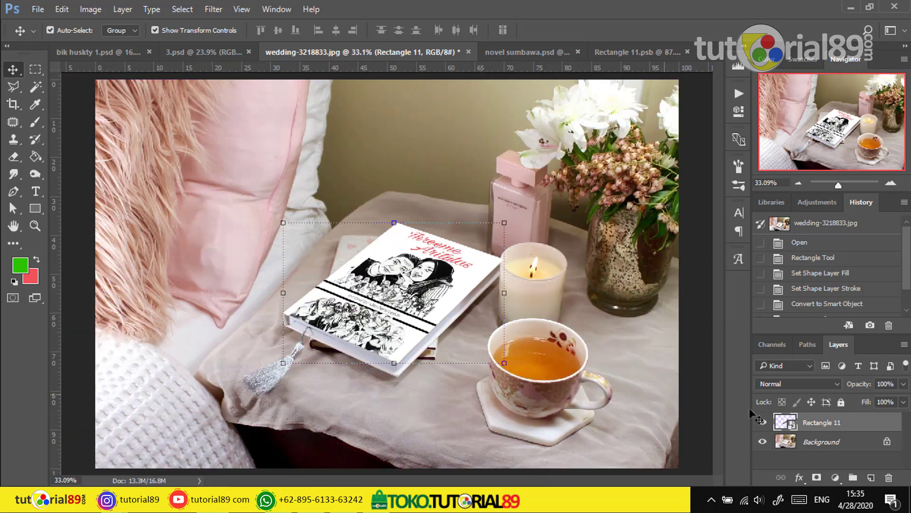
left_click(763, 422)
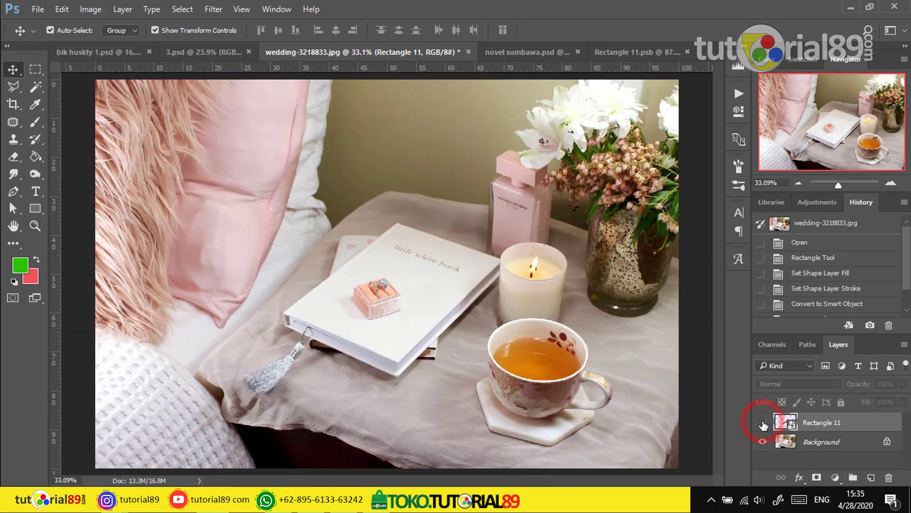
left_click(763, 422)
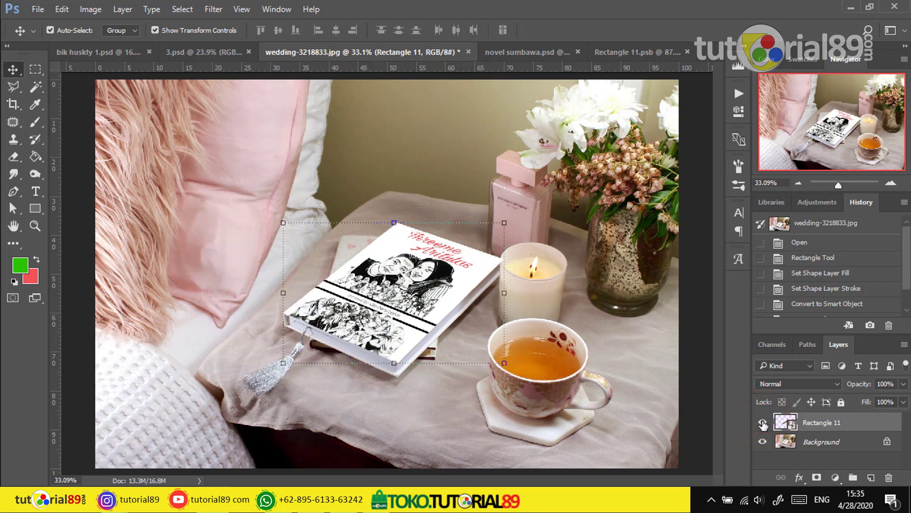
key("ctrl+1")
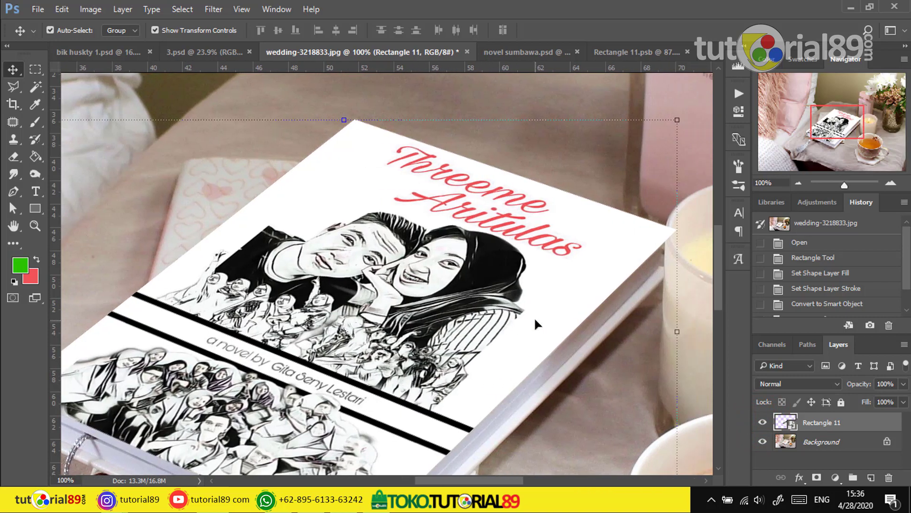
scroll(535, 319, "right", 1)
scroll(534, 319, "right", 1)
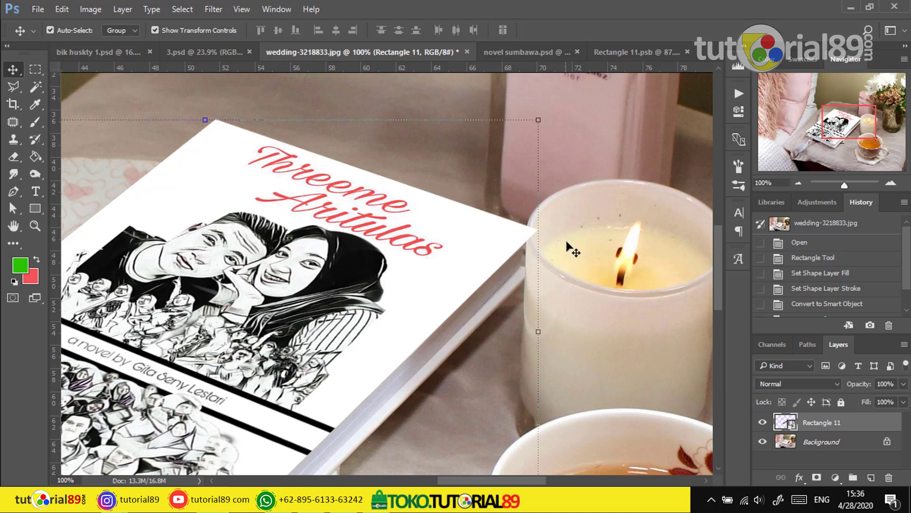
left_click(565, 289)
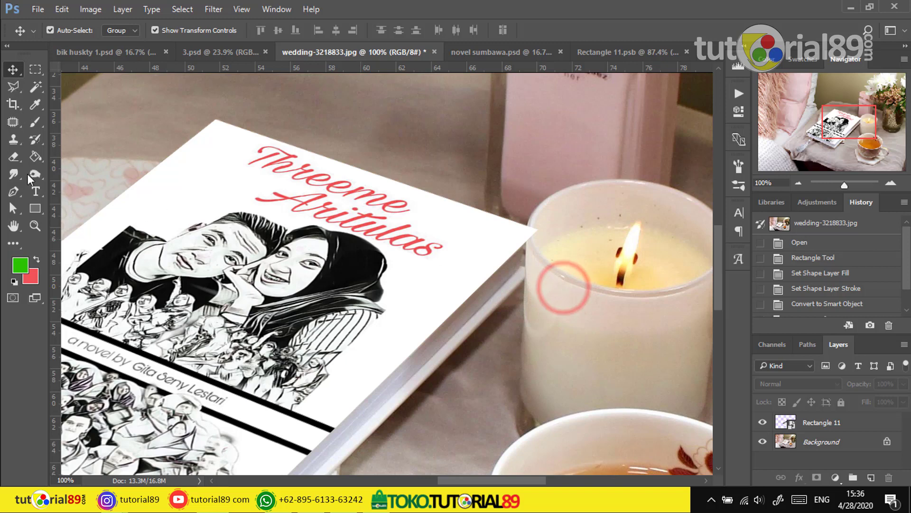
- Trace the candle's left part with the Pen tool and turn the path into a selection
left_click(13, 191)
left_click(522, 357)
left_click(528, 220)
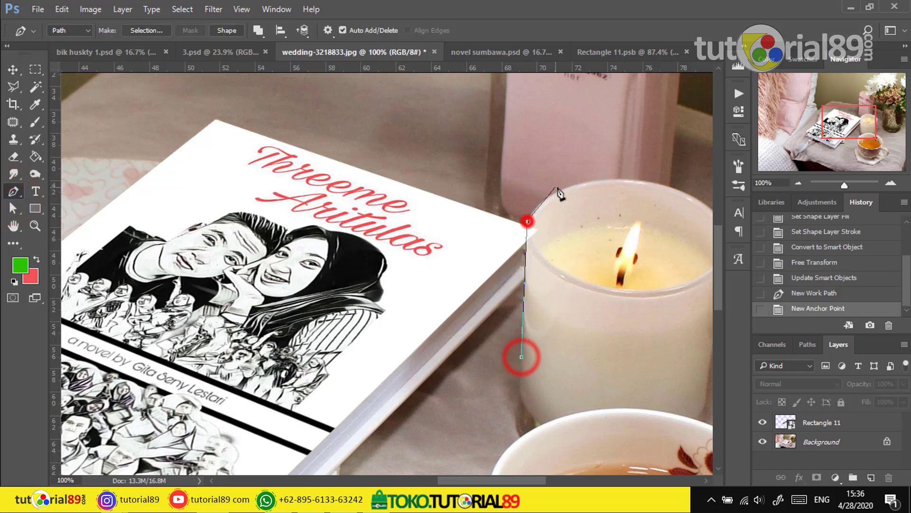
left_click_drag(564, 188, 588, 182)
left_click(644, 286)
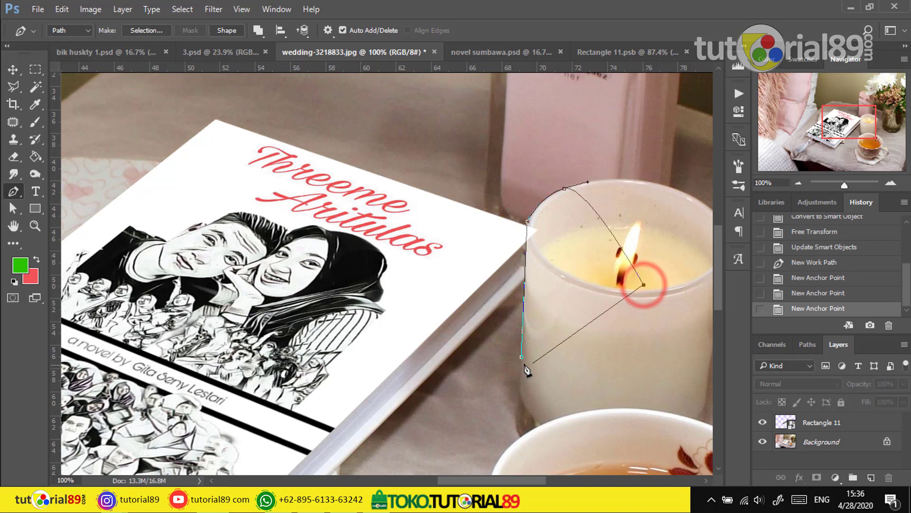
left_click(522, 357)
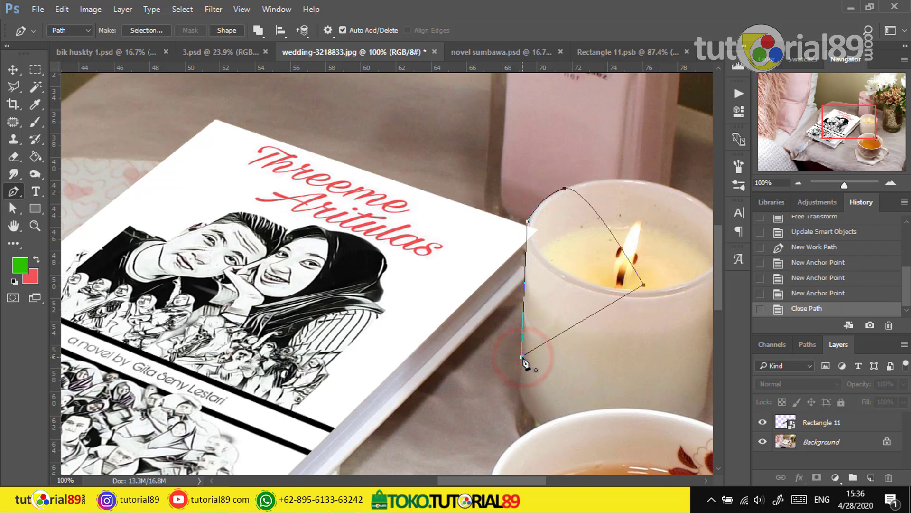
right_click(523, 357)
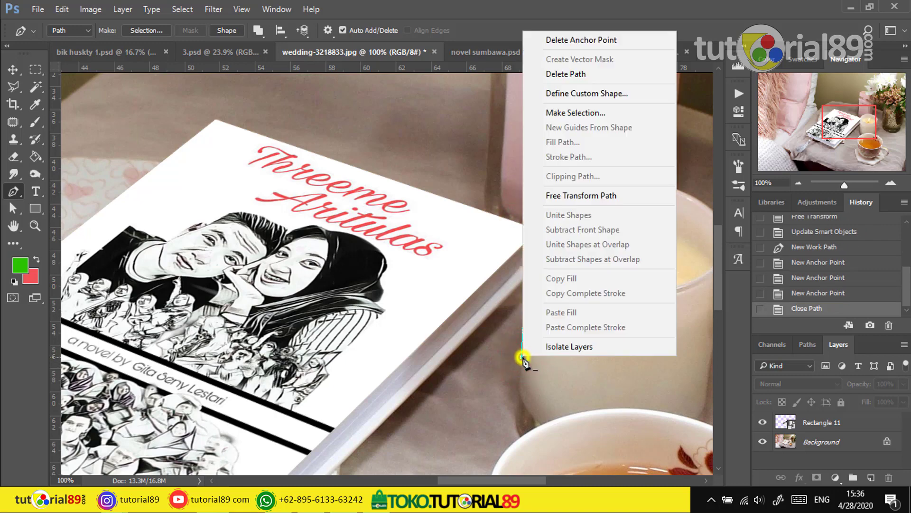
left_click(588, 115)
key("Return")
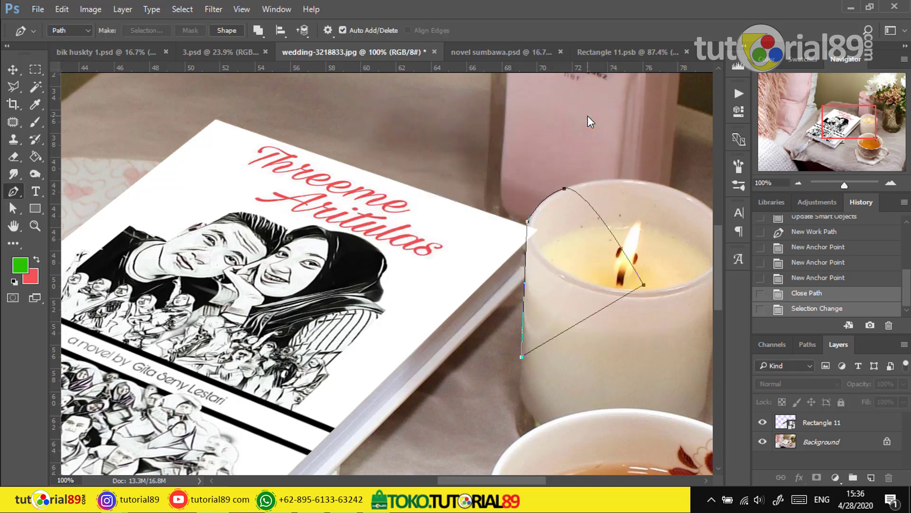
- Copy the candle part from Background to Layer 1 and move it above Rectangle 11
left_click(853, 442)
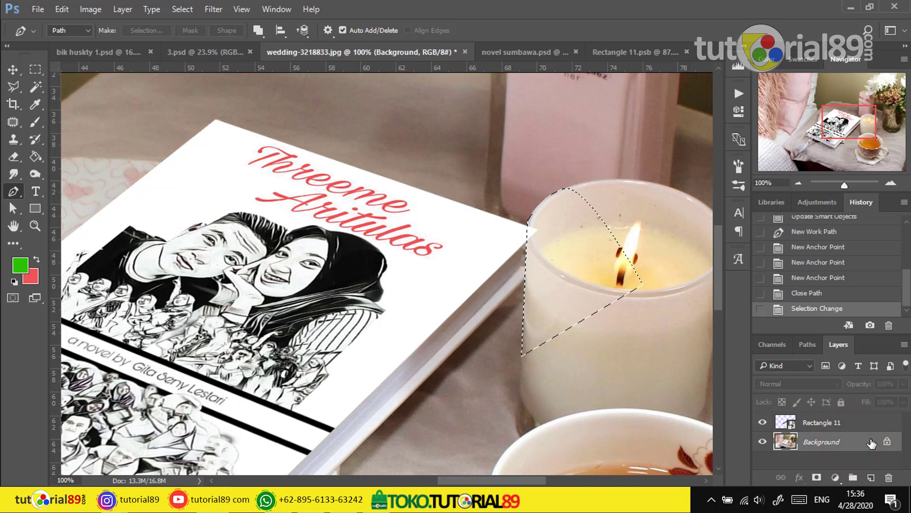
key("ctrl+j")
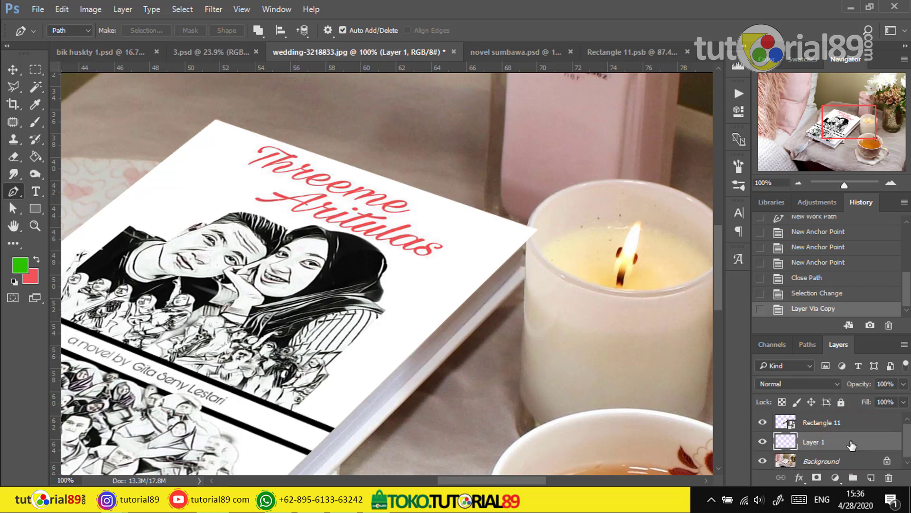
left_click(852, 444)
left_click_drag(852, 444, 847, 415)
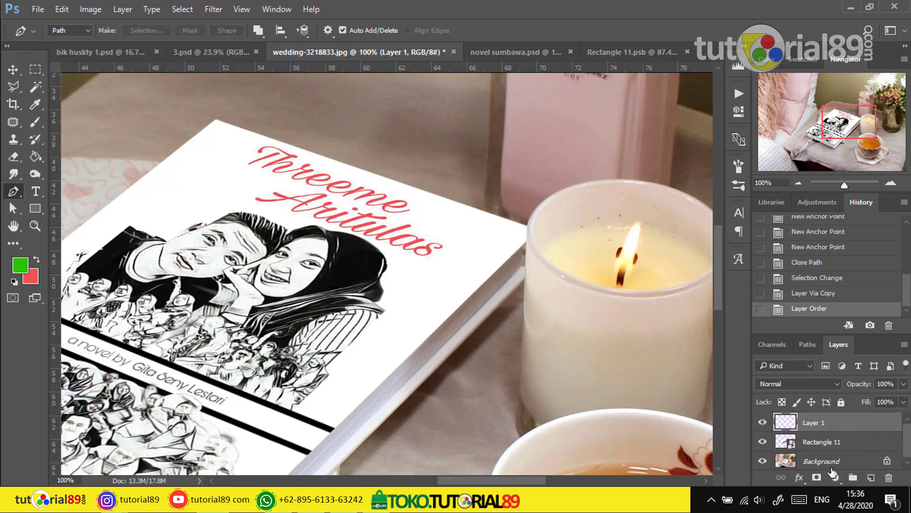
left_click(763, 422)
- Crop the mockup tighter around the covered book, candle and tea cup, then zoom out
key("c")
key("Return")
key("ctrl+minus")
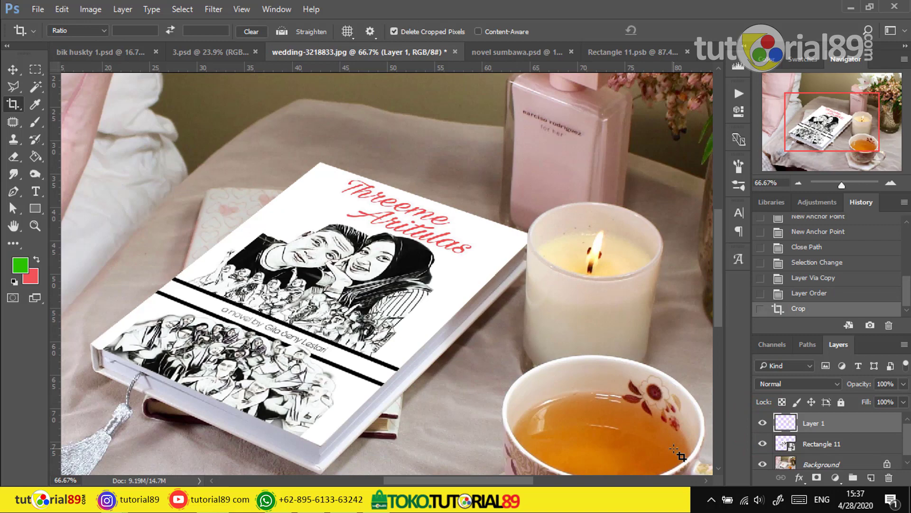